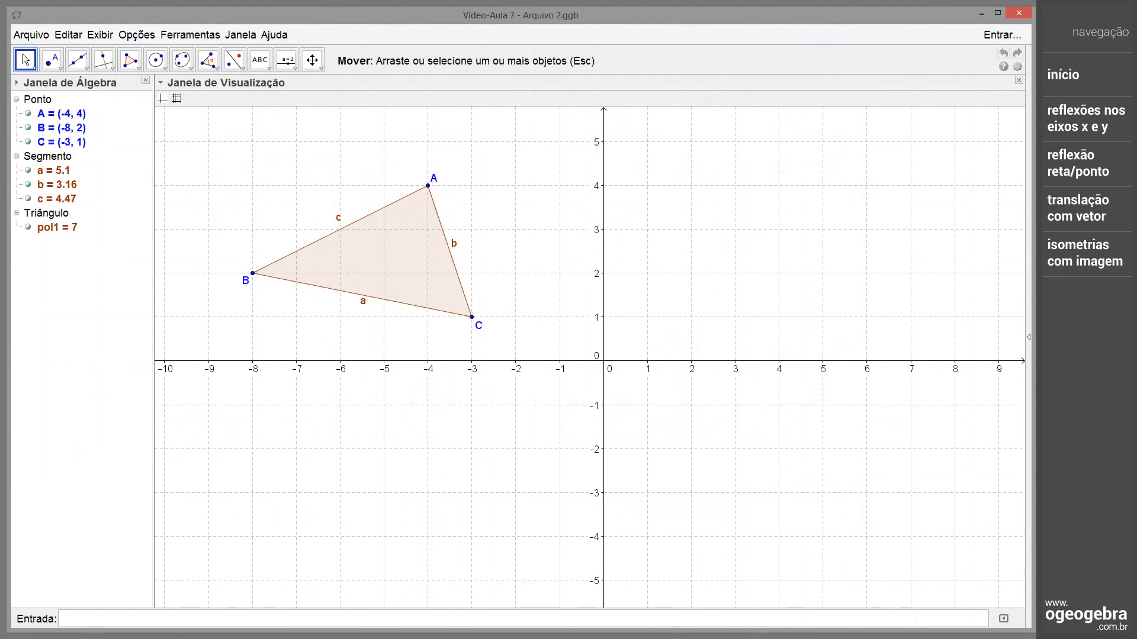
Reflect triangle ABC across the y-axis and move the C' label clear of the image triangle
left_click(239, 63)
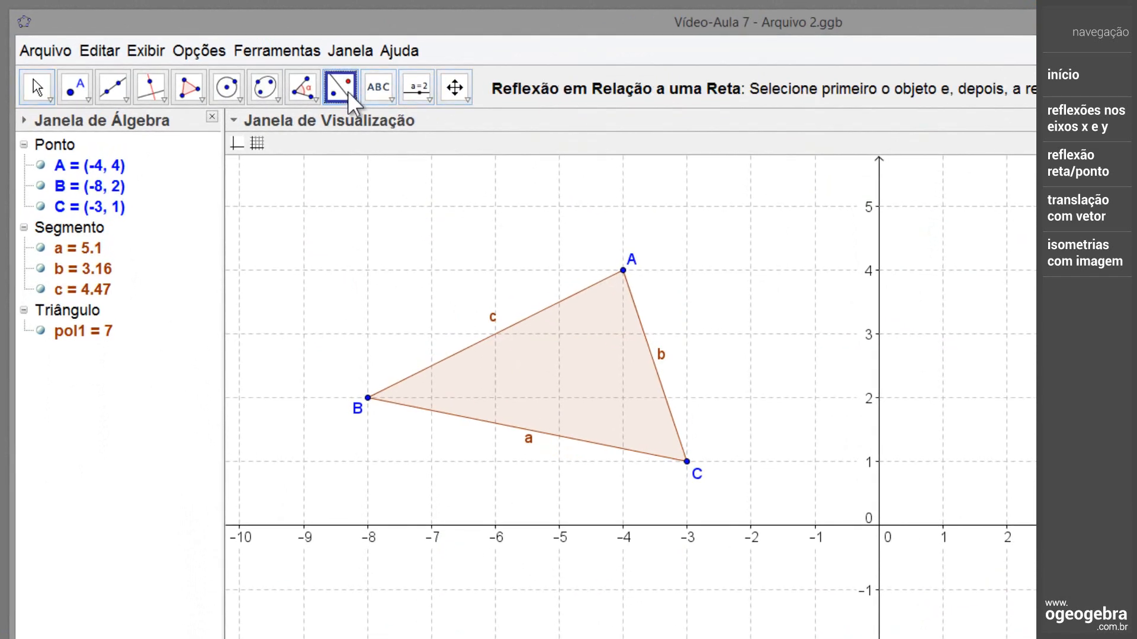
left_click(348, 94)
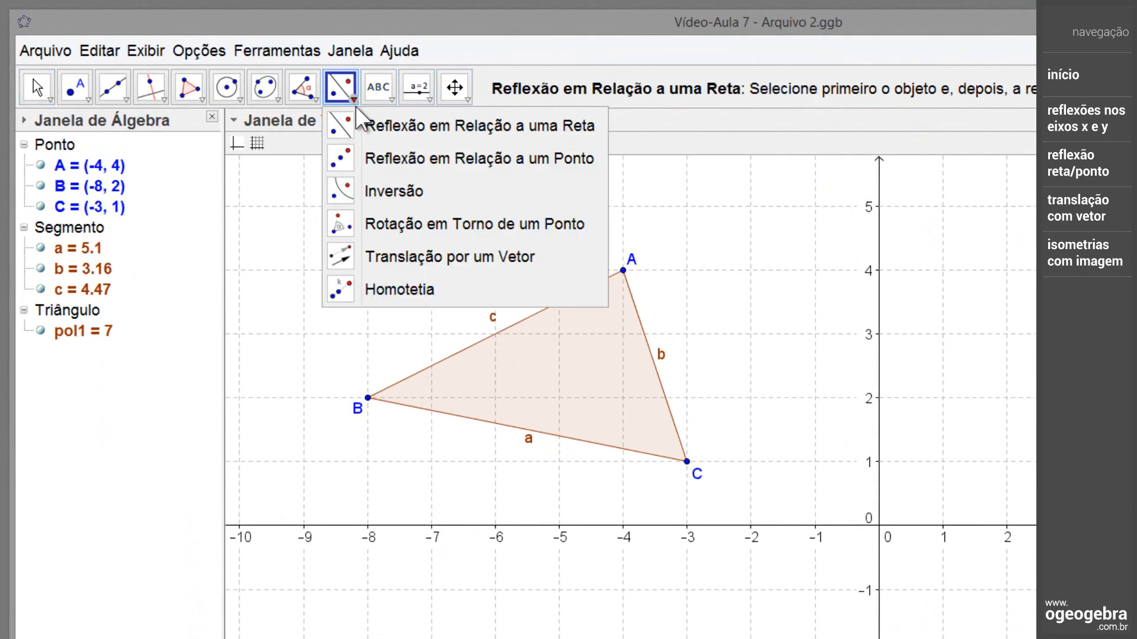
left_click(374, 136)
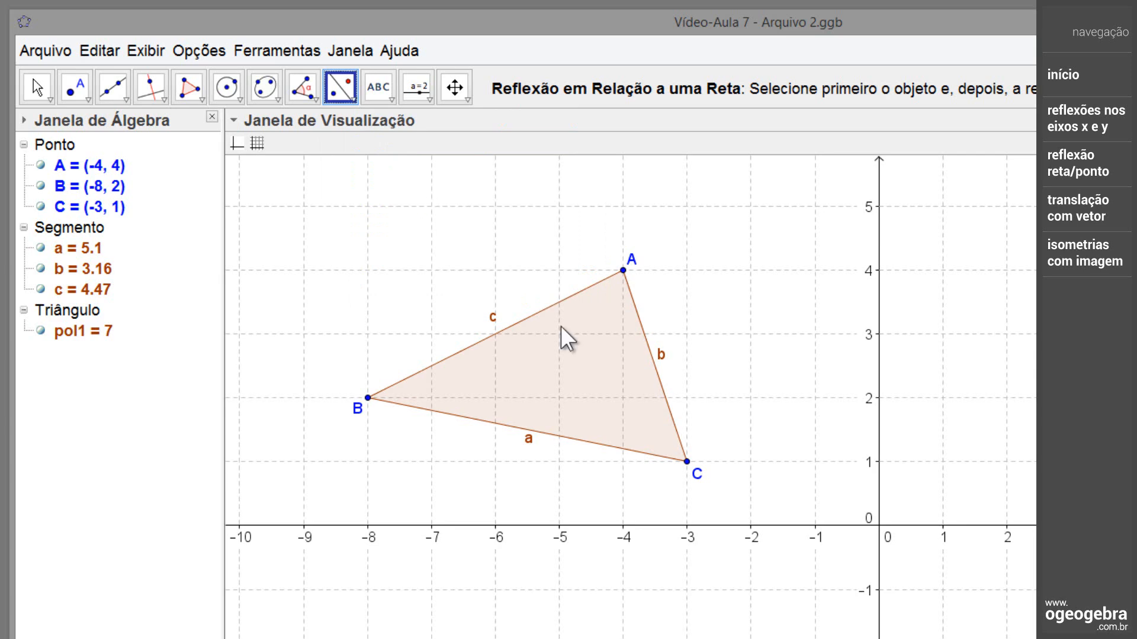
left_click(609, 377)
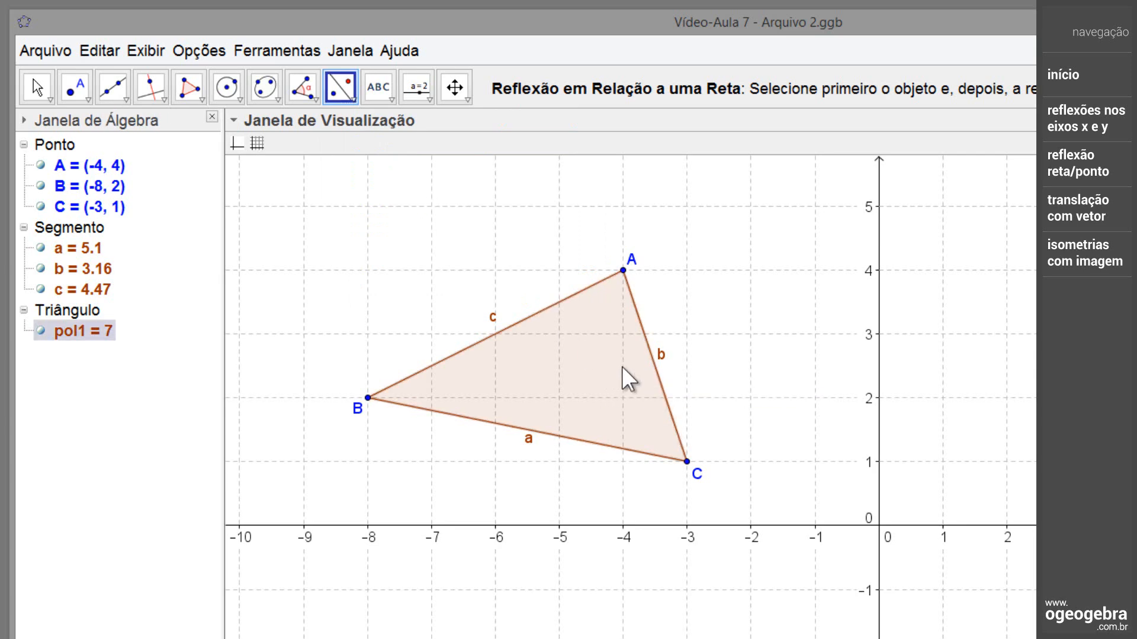
left_click(878, 308)
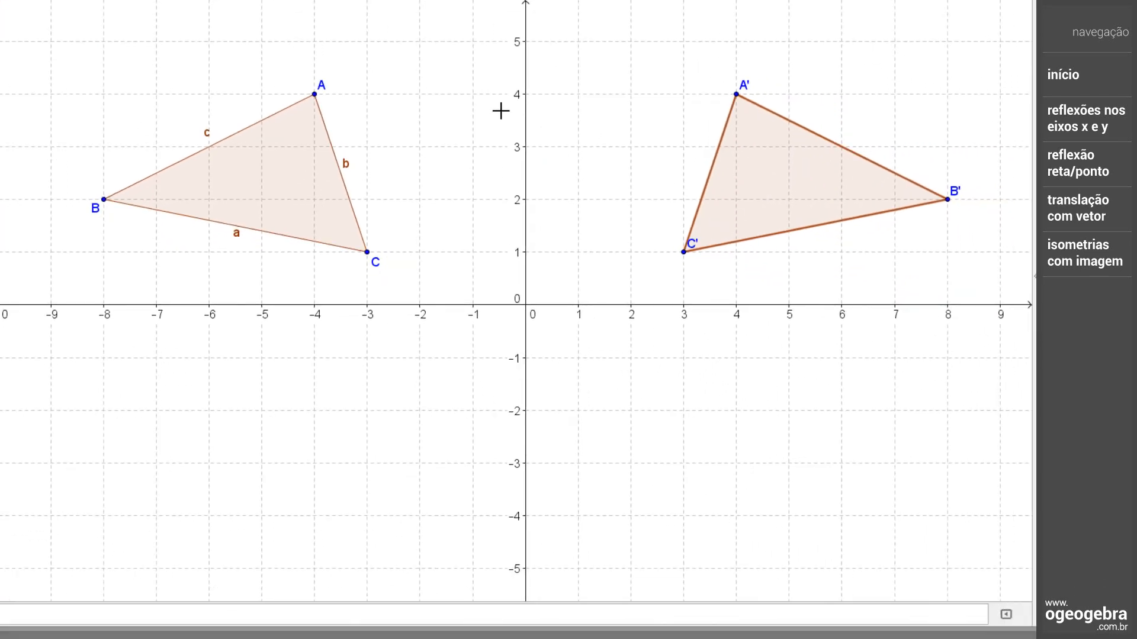
left_click(573, 1)
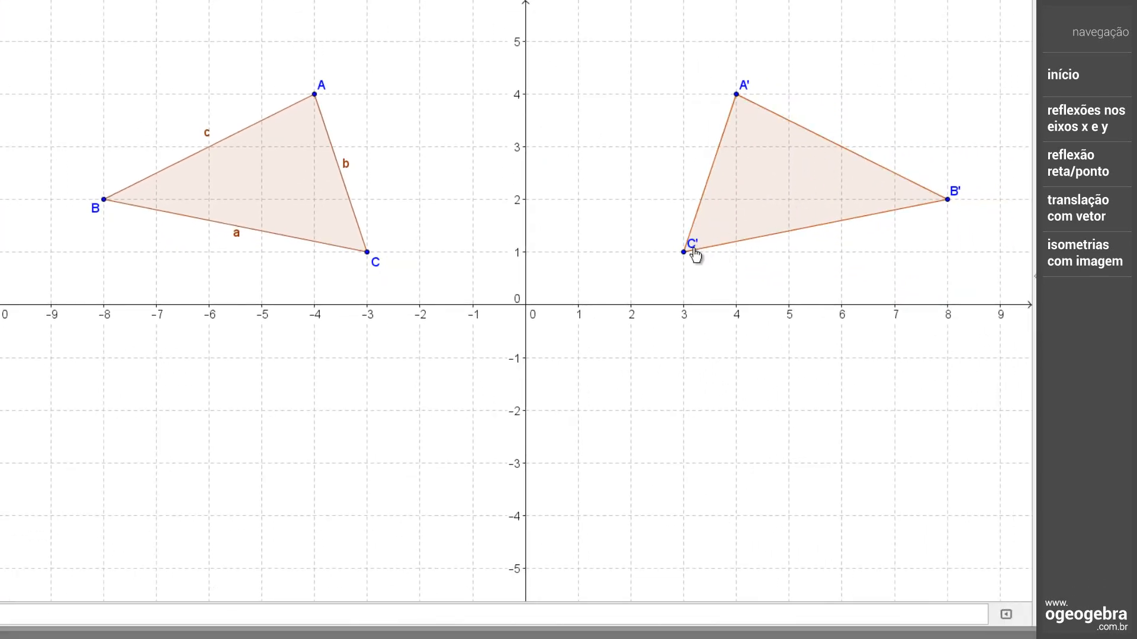
left_click_drag(694, 261, 679, 279)
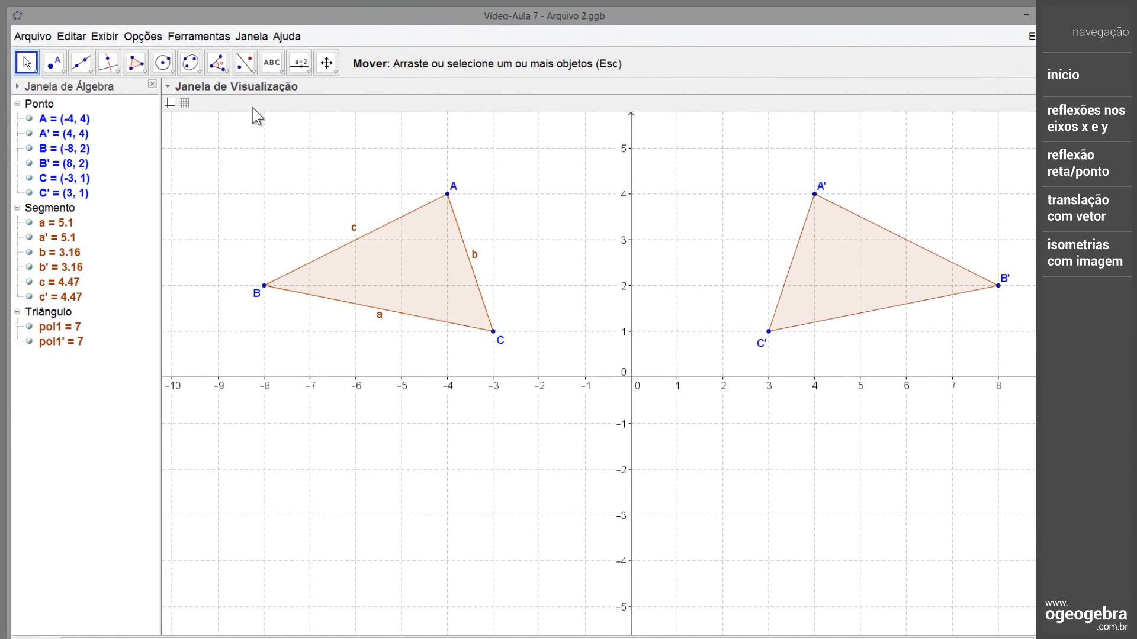
Reflect triangle ABC across the x-axis and move the labels of image vertices B'1 and A'1 outside the triangle
left_click(244, 62)
left_click(417, 242)
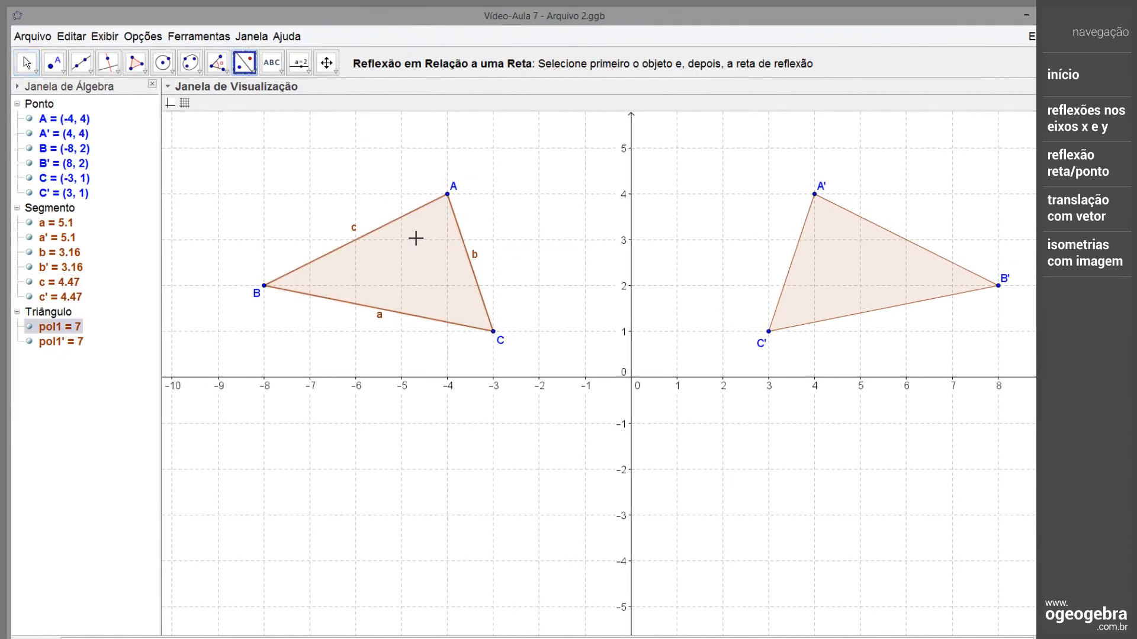
left_click(432, 377)
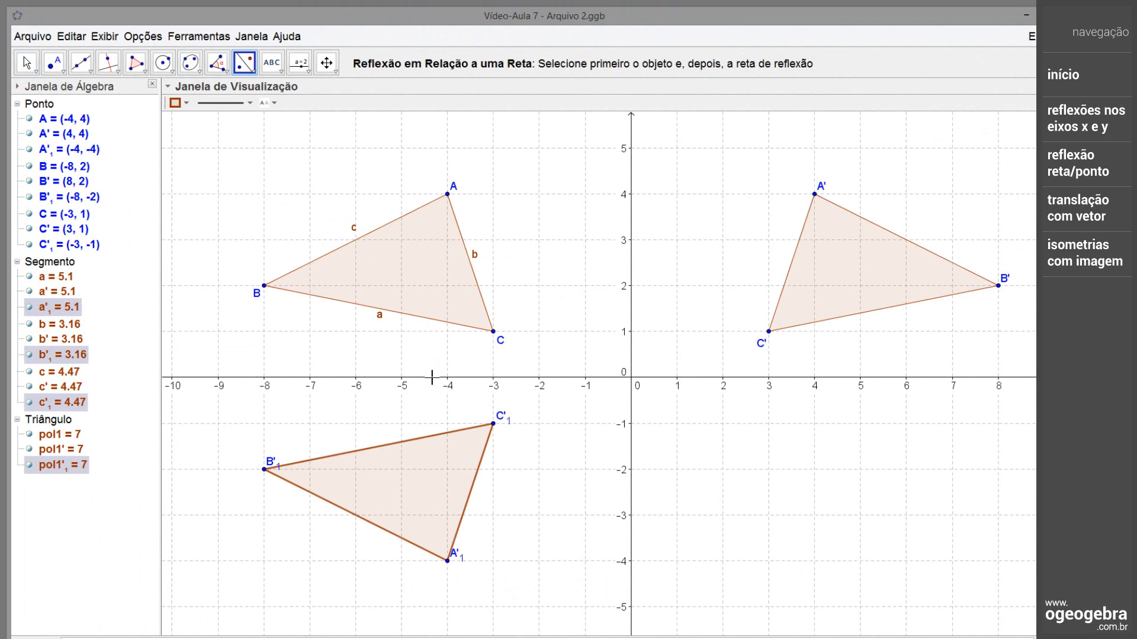
key("Escape")
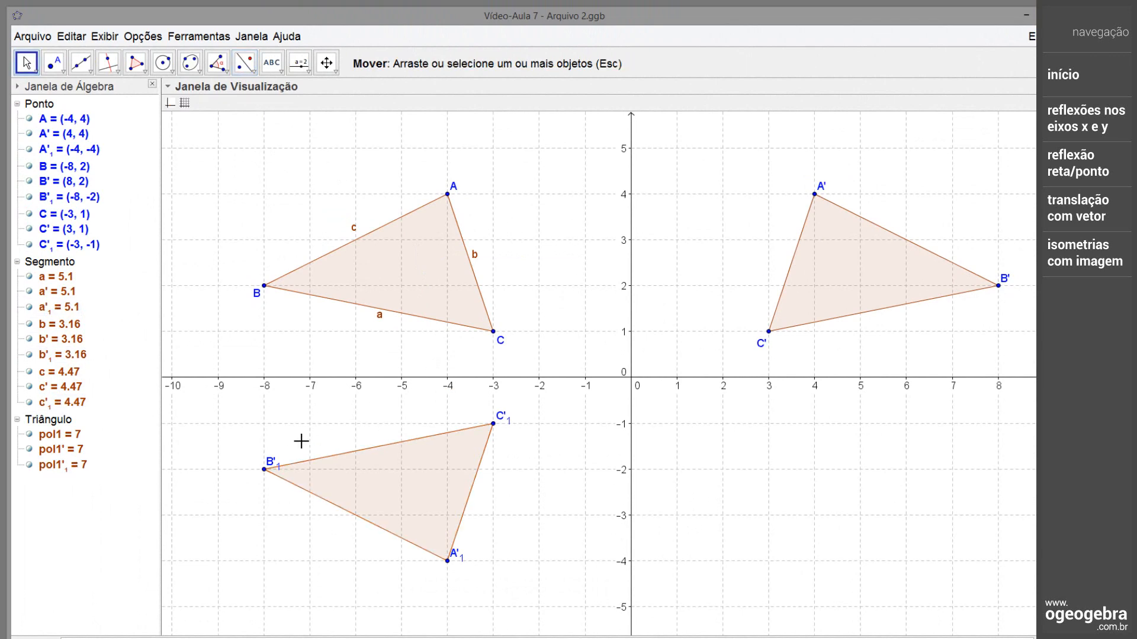
left_click_drag(270, 466, 257, 485)
left_click_drag(455, 555, 457, 571)
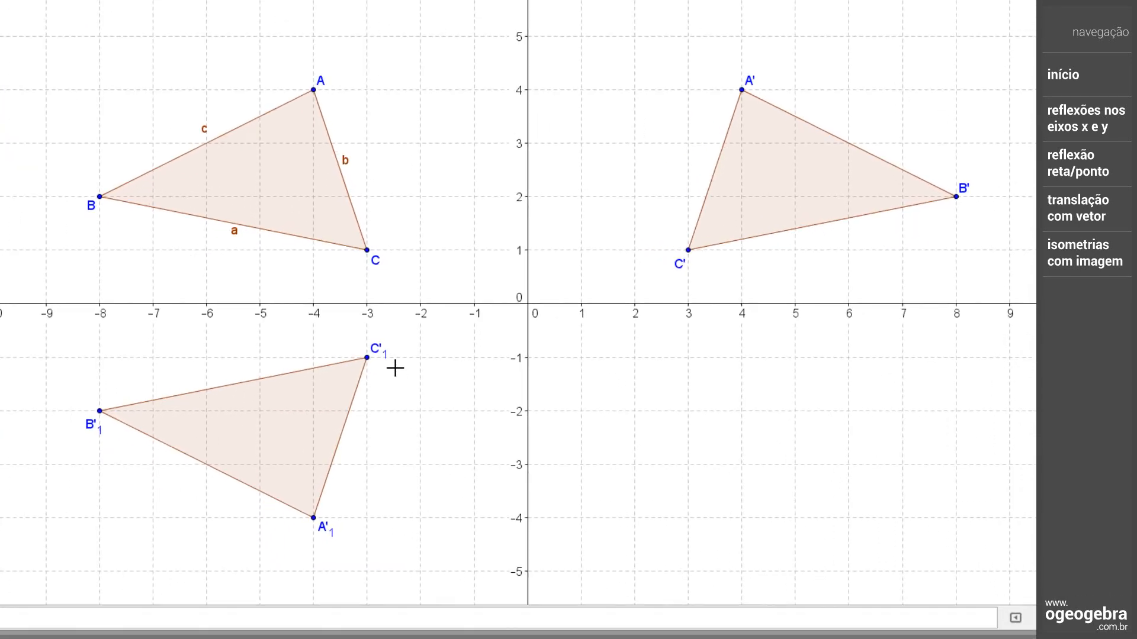
Test both reflections by moving vertex C to (-2, 1), to the origin, and back to (-2, 1)
left_click_drag(367, 250, 421, 250)
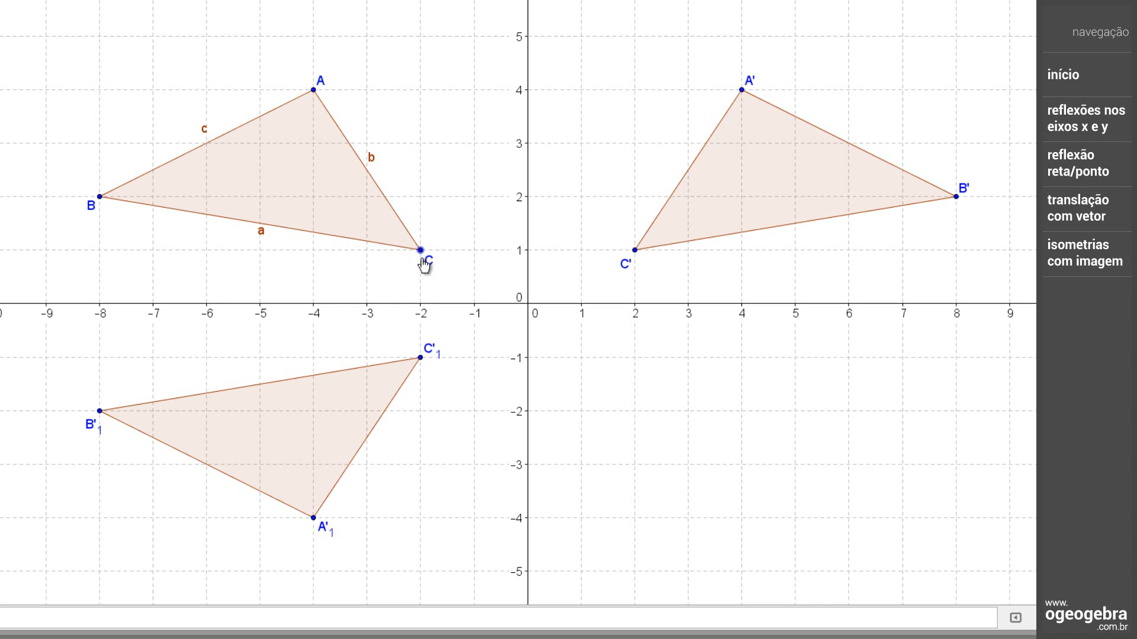
left_click_drag(421, 250, 529, 308)
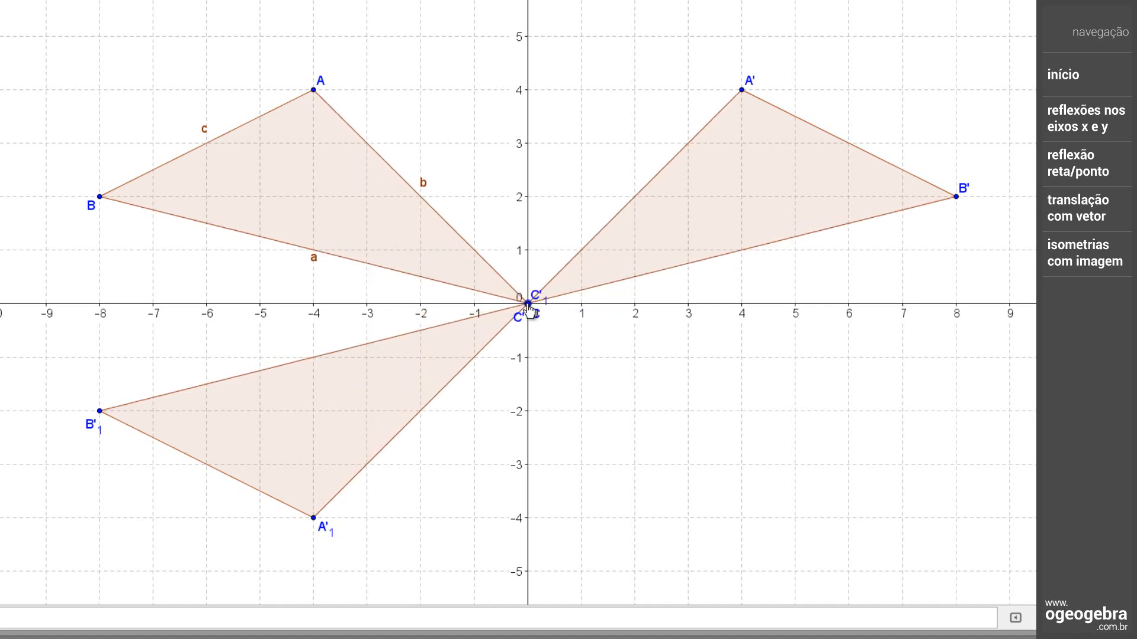
left_click_drag(528, 306, 421, 251)
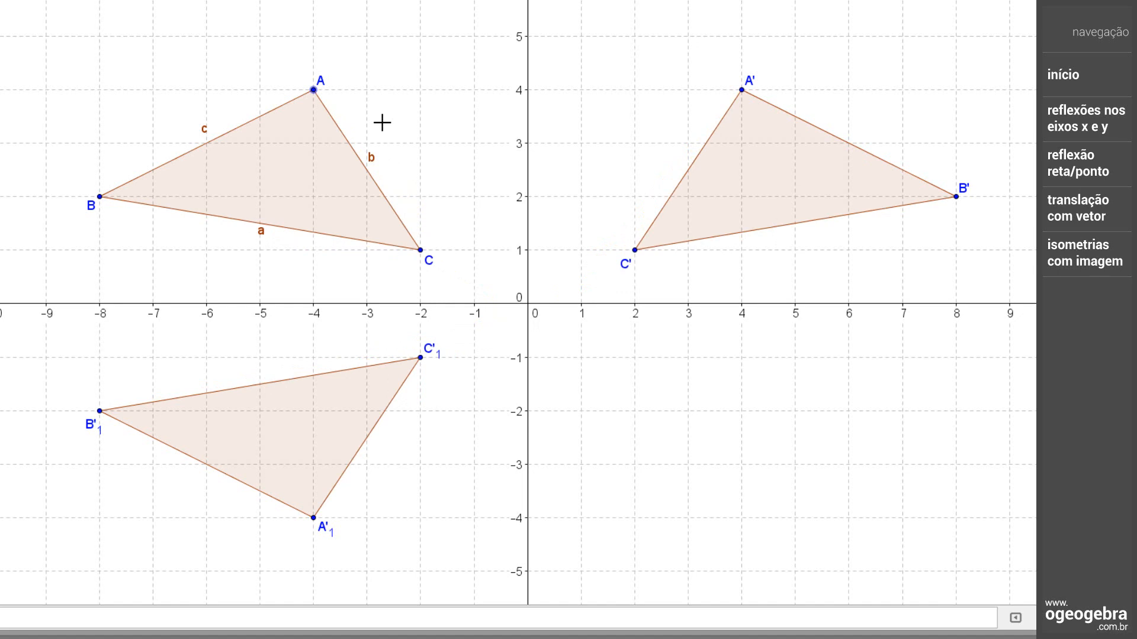
left_click(742, 90)
mouse_move(427, 360)
left_mouse_down()
mouse_move(434, 374)
mouse_move(429, 358)
left_mouse_up()
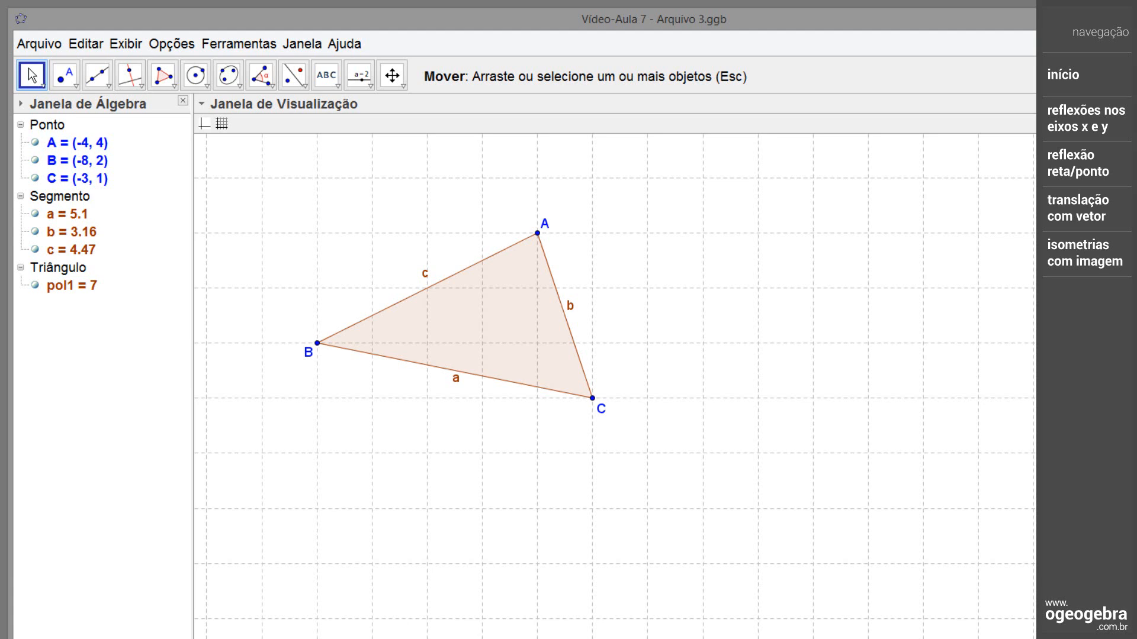
Draw a line through new points at (1, 3) and (-1, 0) beside triangle ABC
left_click(97, 74)
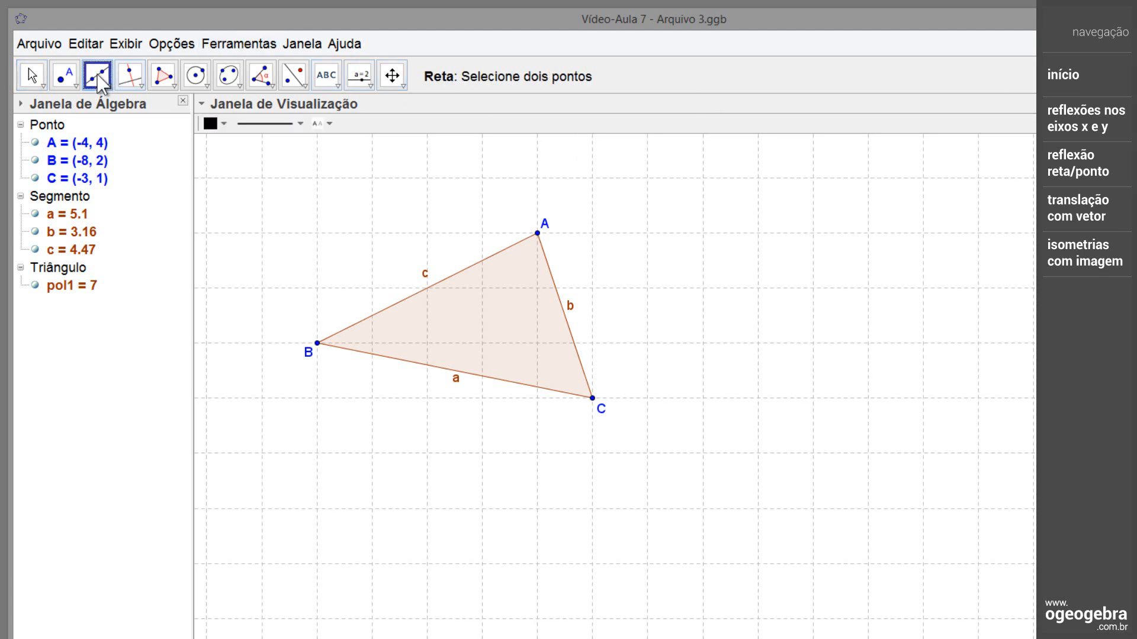
left_click(814, 289)
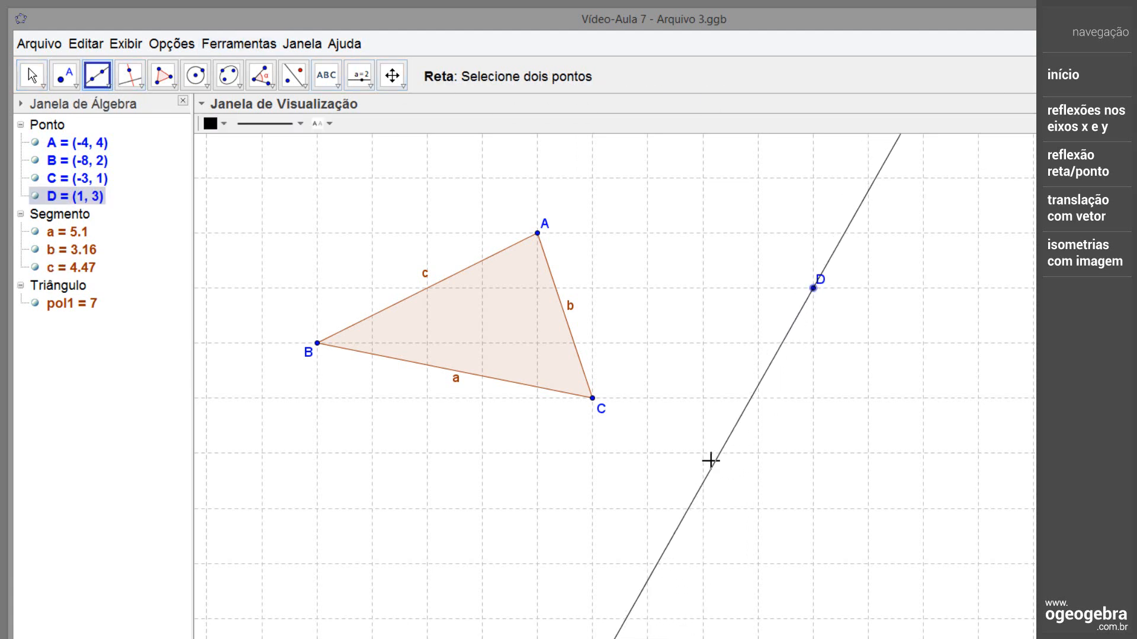
left_click(704, 455)
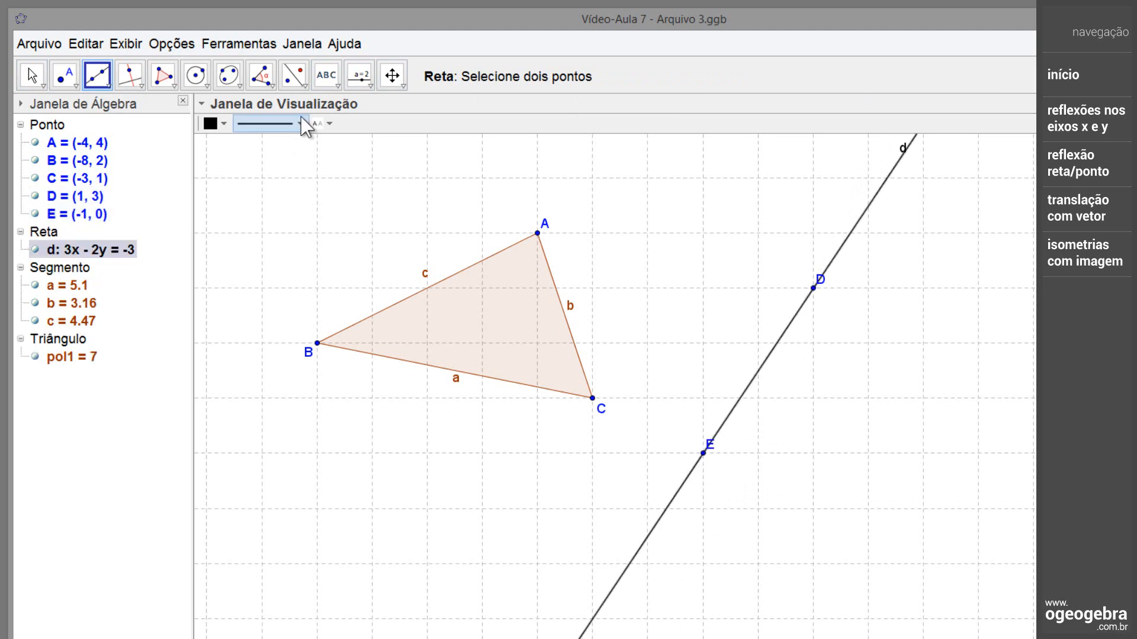
Reflect triangle ABC across the slanted line d with the Reflect about Line tool
left_click(300, 78)
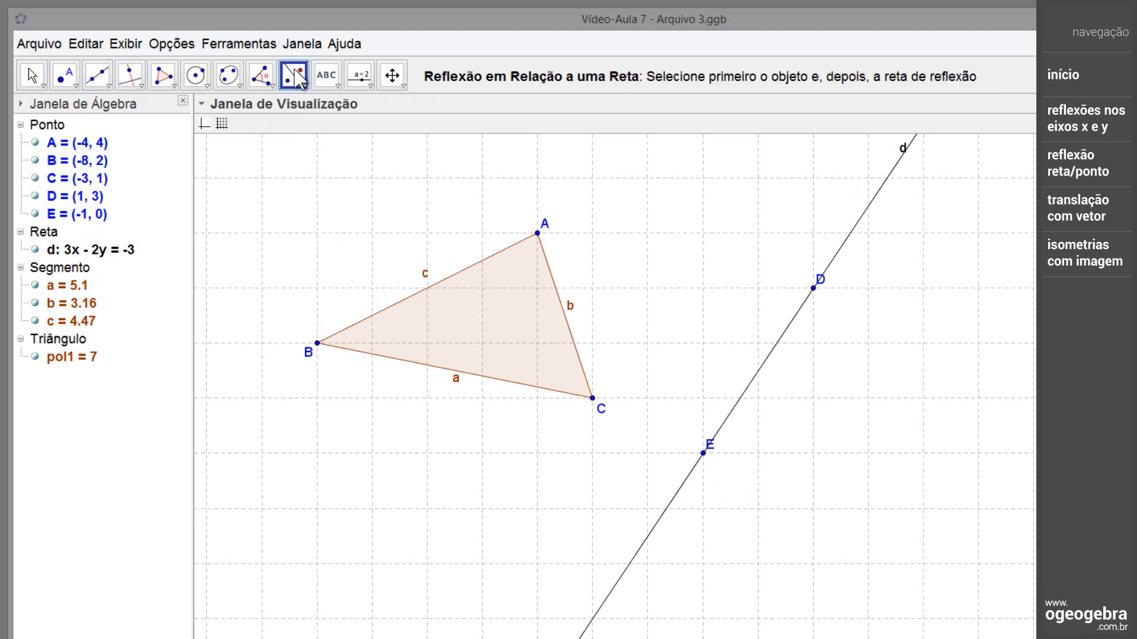
left_click(299, 80)
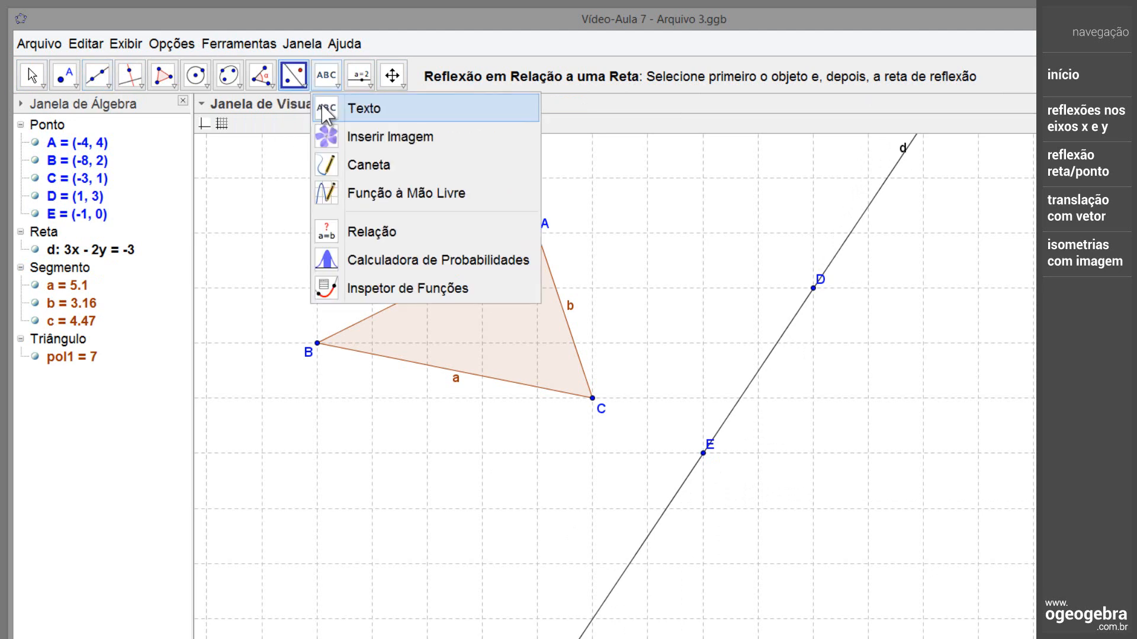
left_click(355, 108)
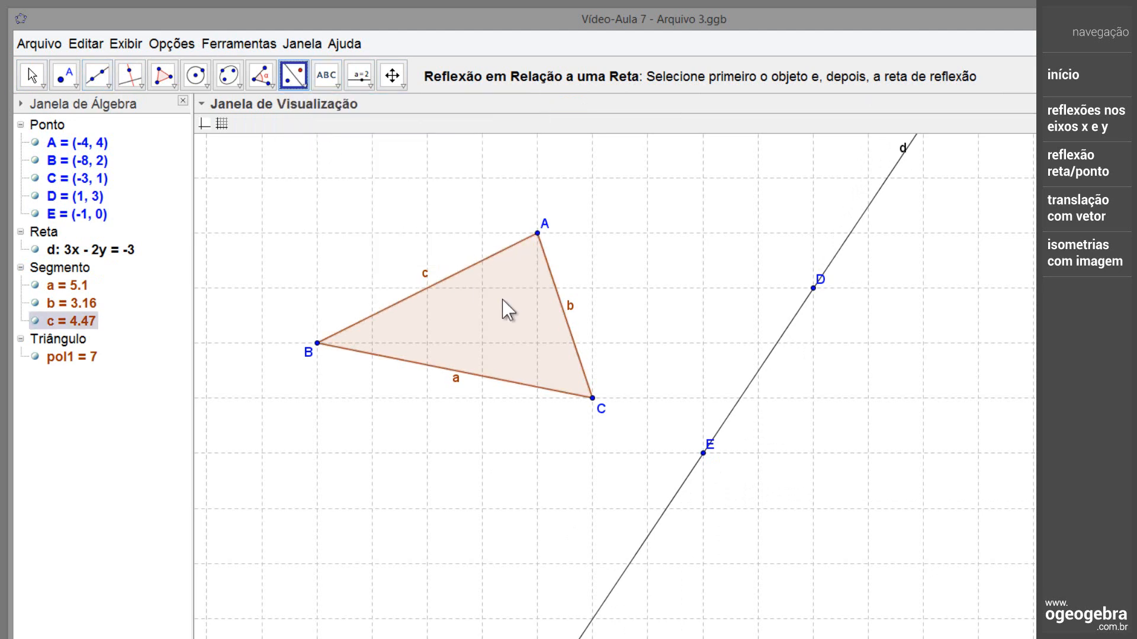
left_click(545, 324)
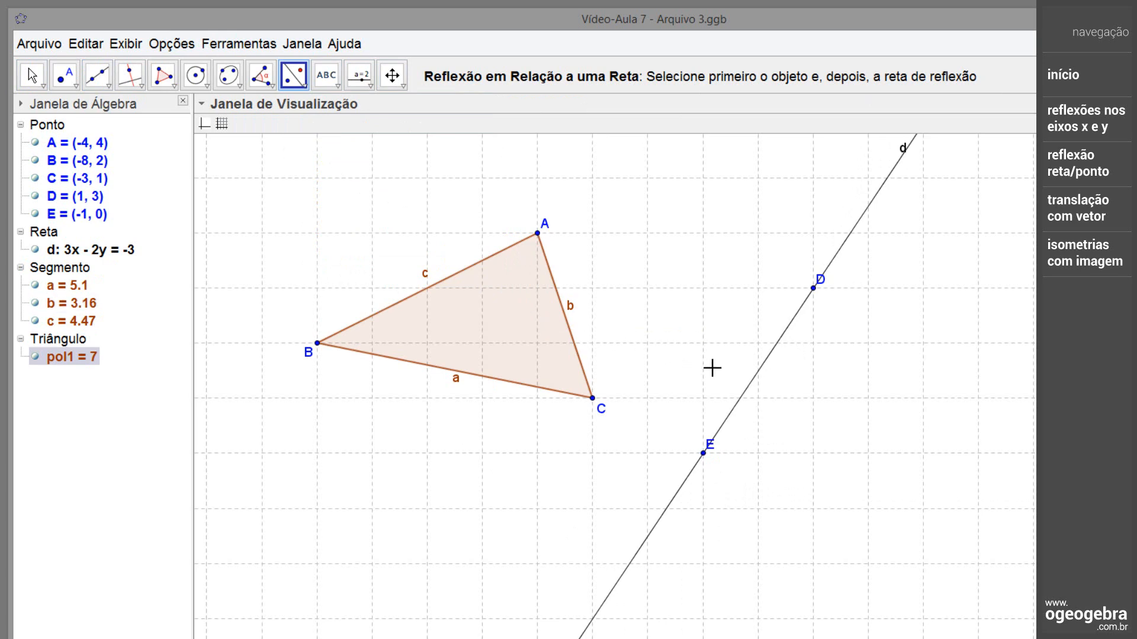
left_click(752, 379)
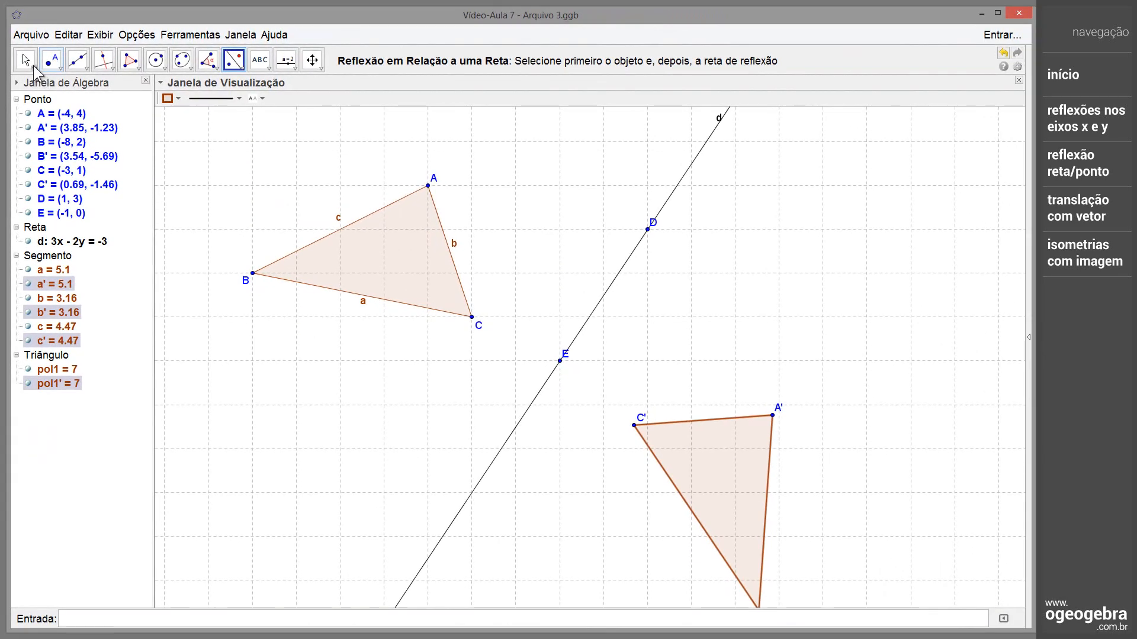
key("Escape")
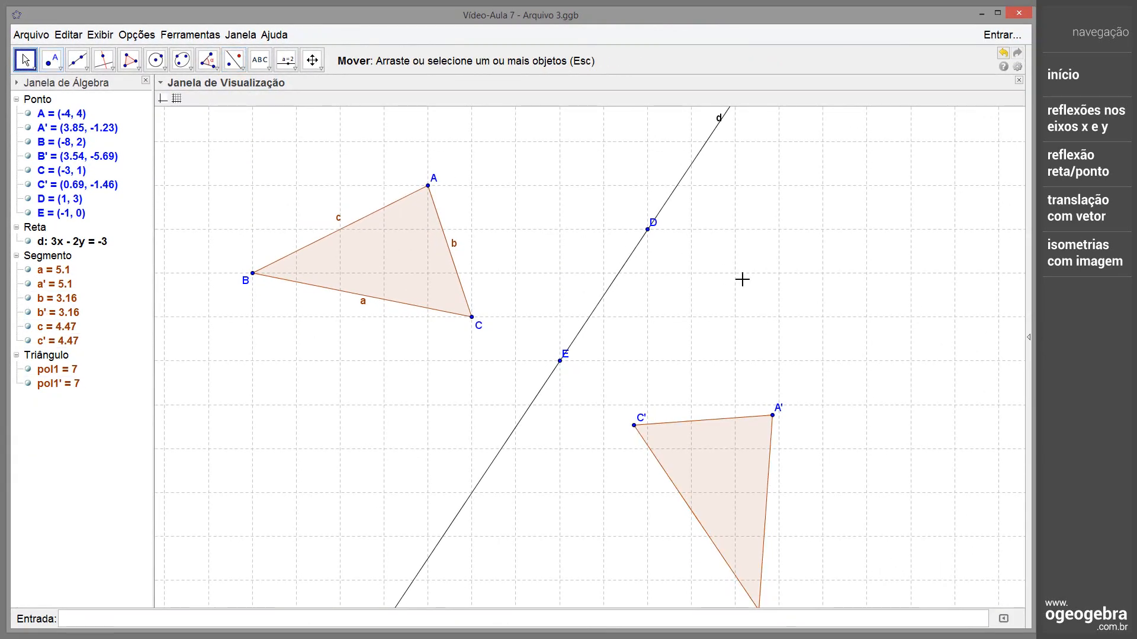
Make line d vertical with D at (-1, 3) and E at (-1, -1), and shift the line through triangle ABC and over to x = 0
left_click_drag(648, 229, 608, 231)
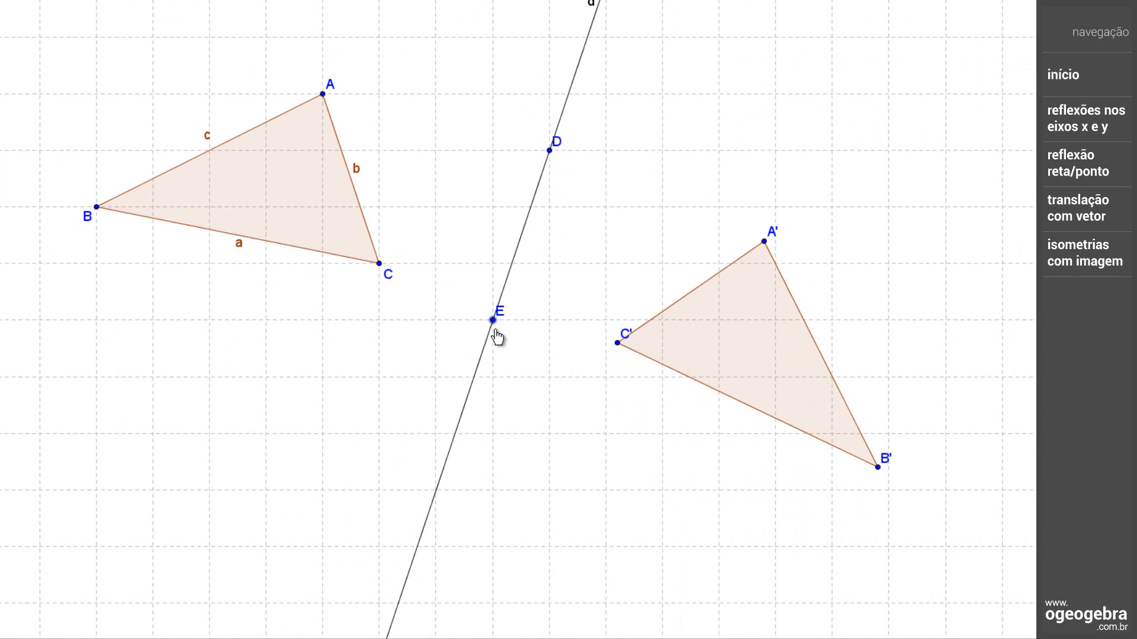
left_click_drag(493, 320, 494, 377)
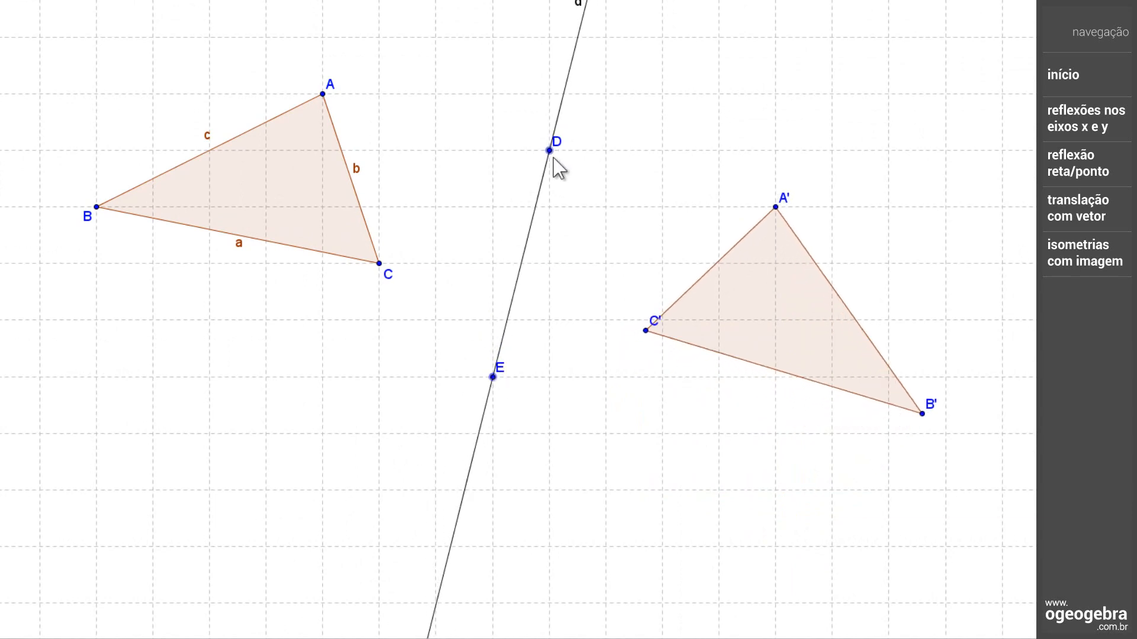
left_click_drag(548, 151, 499, 156)
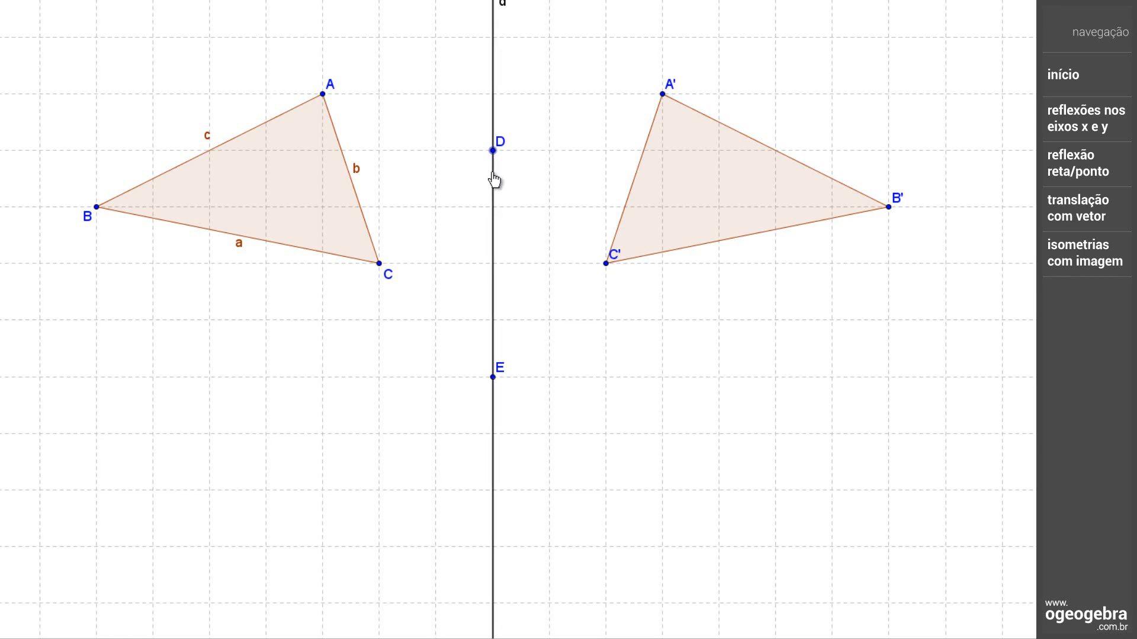
left_click_drag(493, 181, 304, 172)
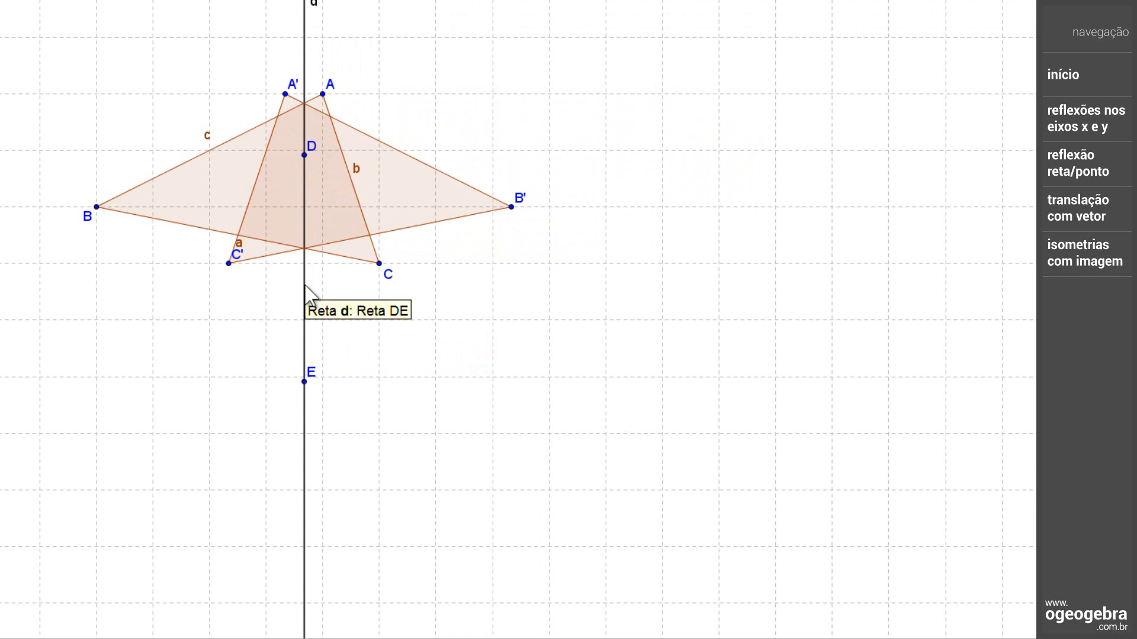
left_click_drag(311, 293, 555, 320)
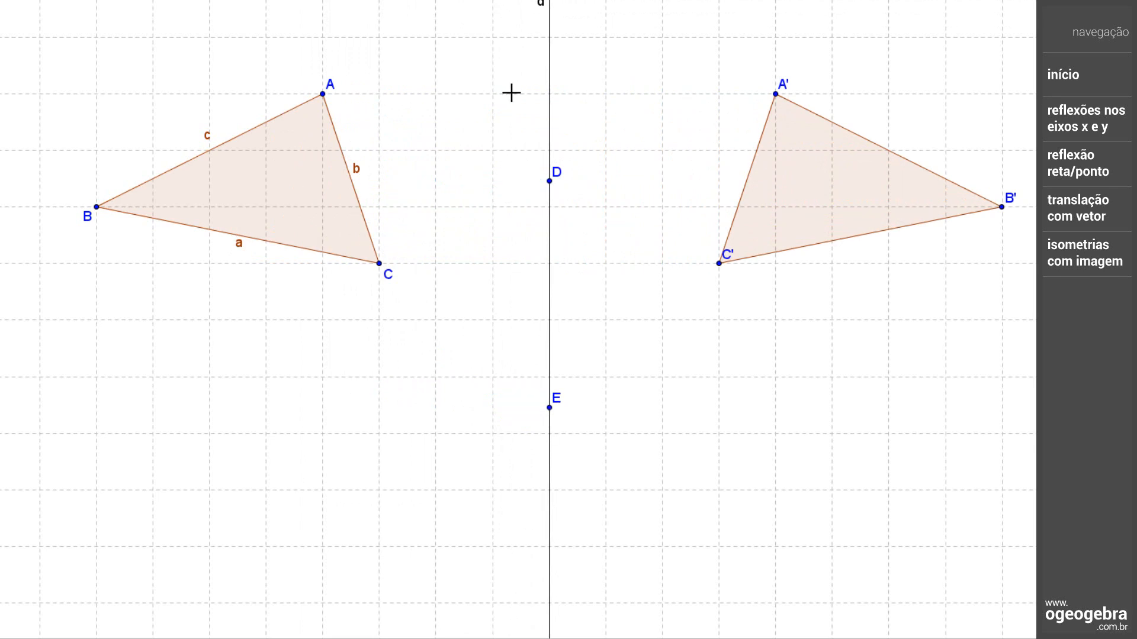
Delete points D and E together with the line and the reflected triangle that depend on them
left_click_drag(511, 92, 609, 450)
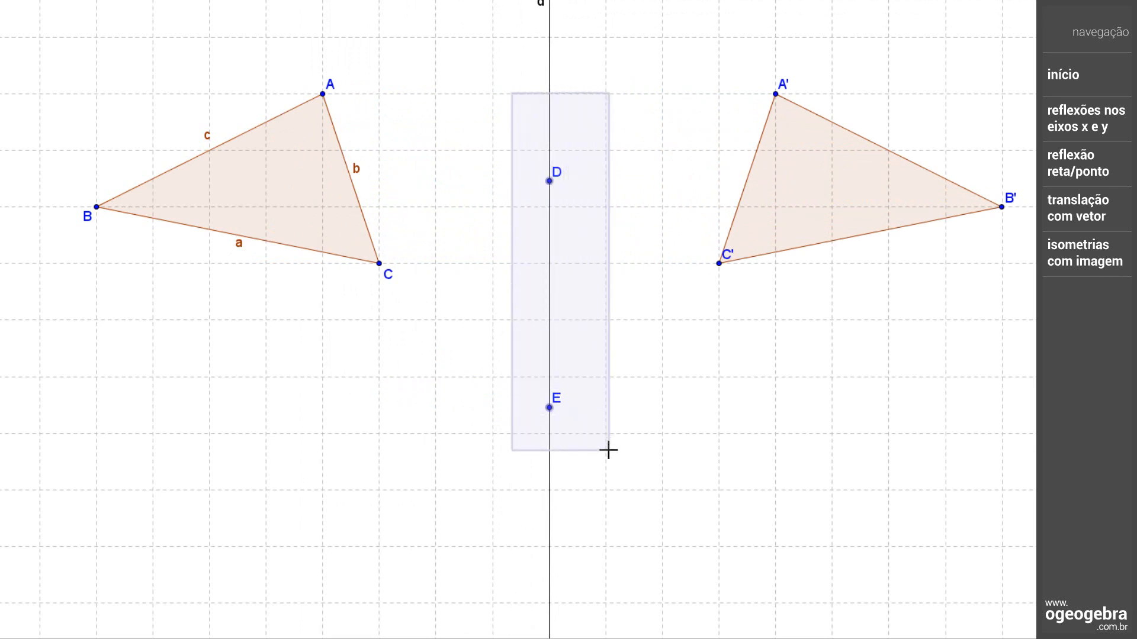
key("Delete")
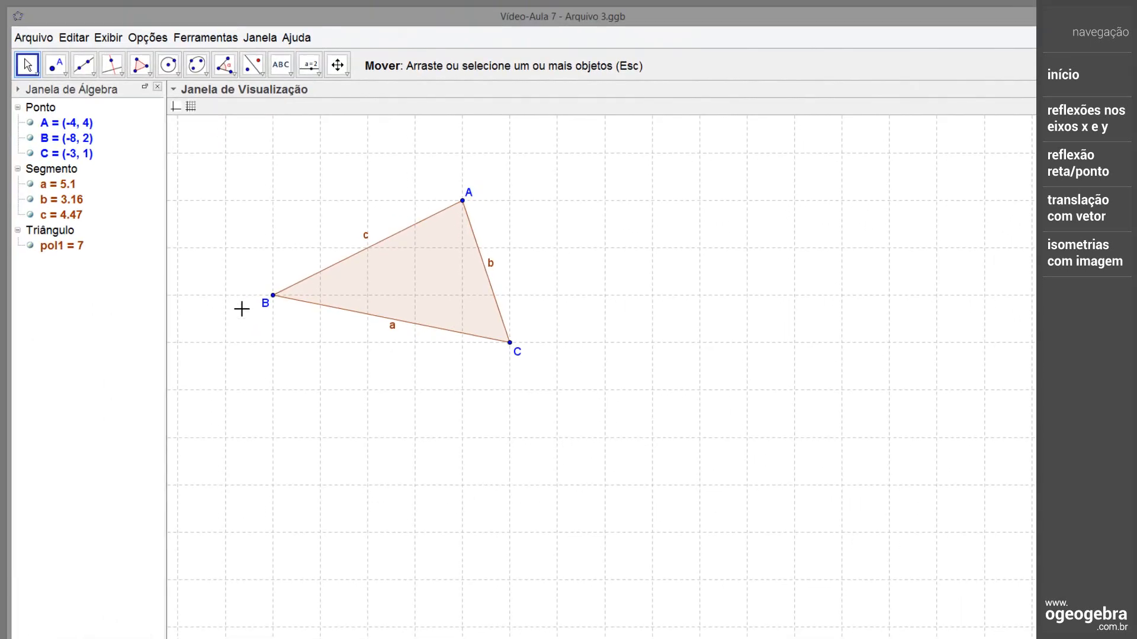
Place a new point at (-1, 0) and reflect triangle ABC about it with the Reflect about Point tool
left_click(56, 65)
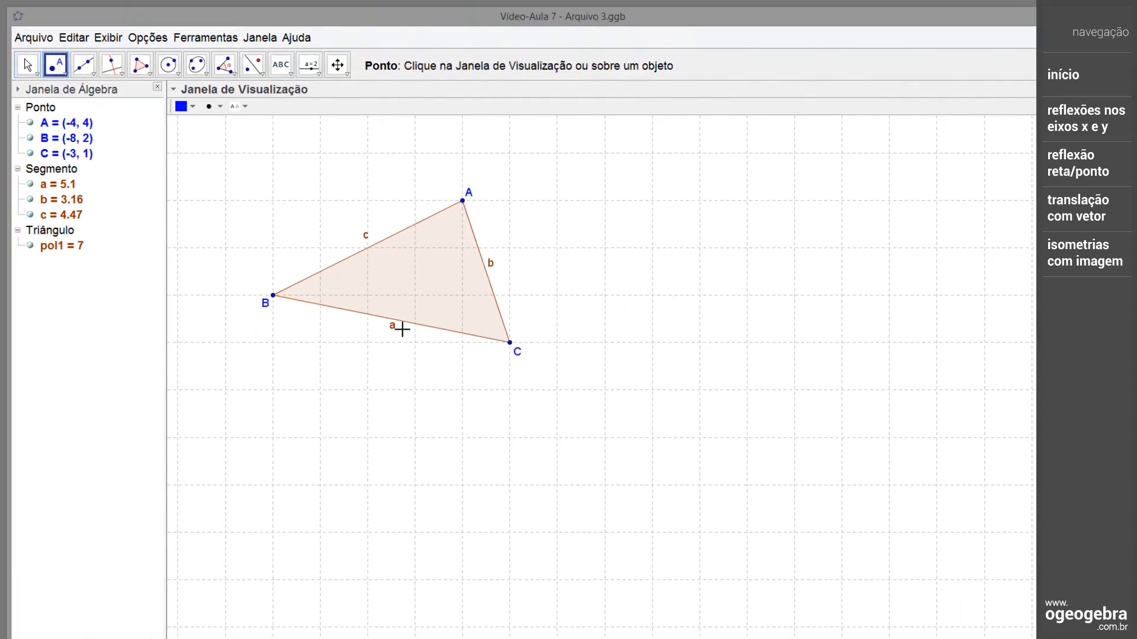
left_click(605, 389)
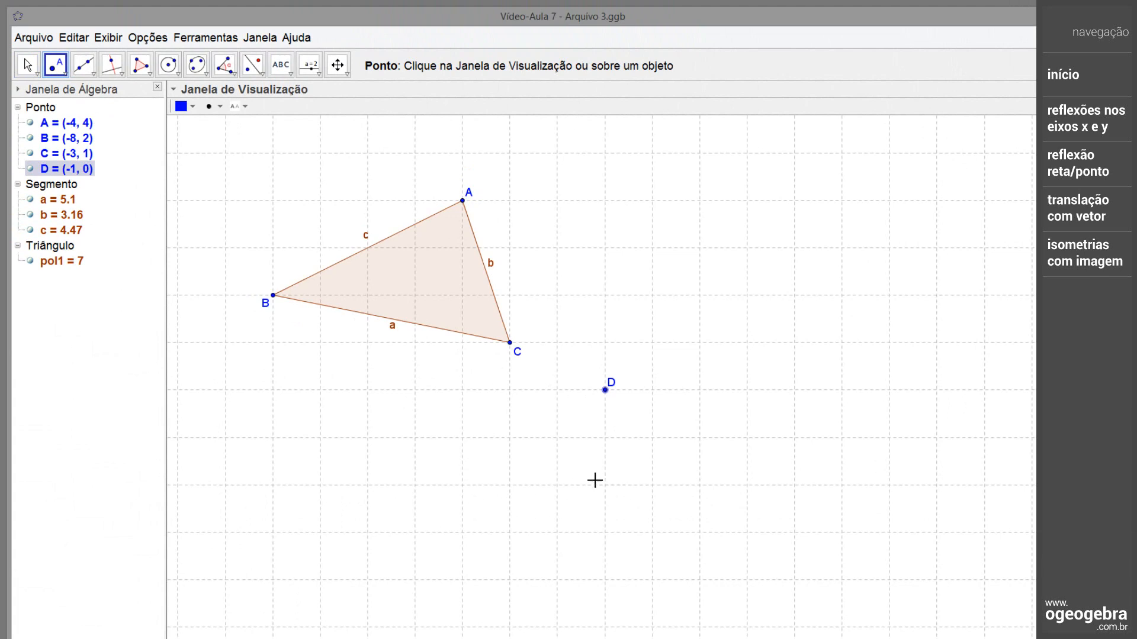
left_click(262, 73)
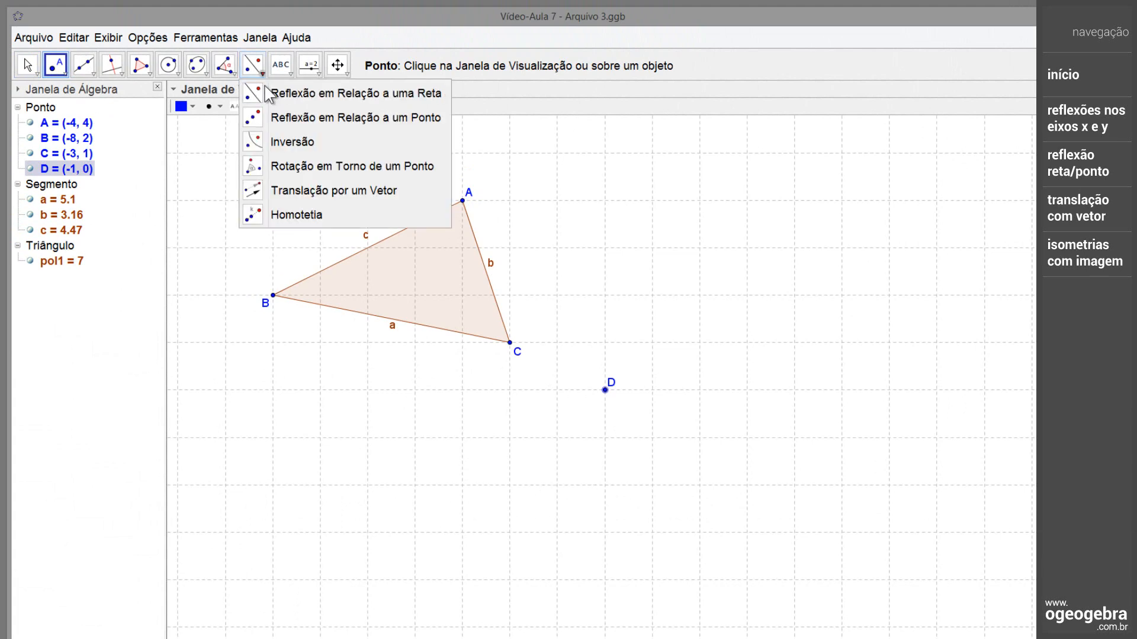
left_click(275, 118)
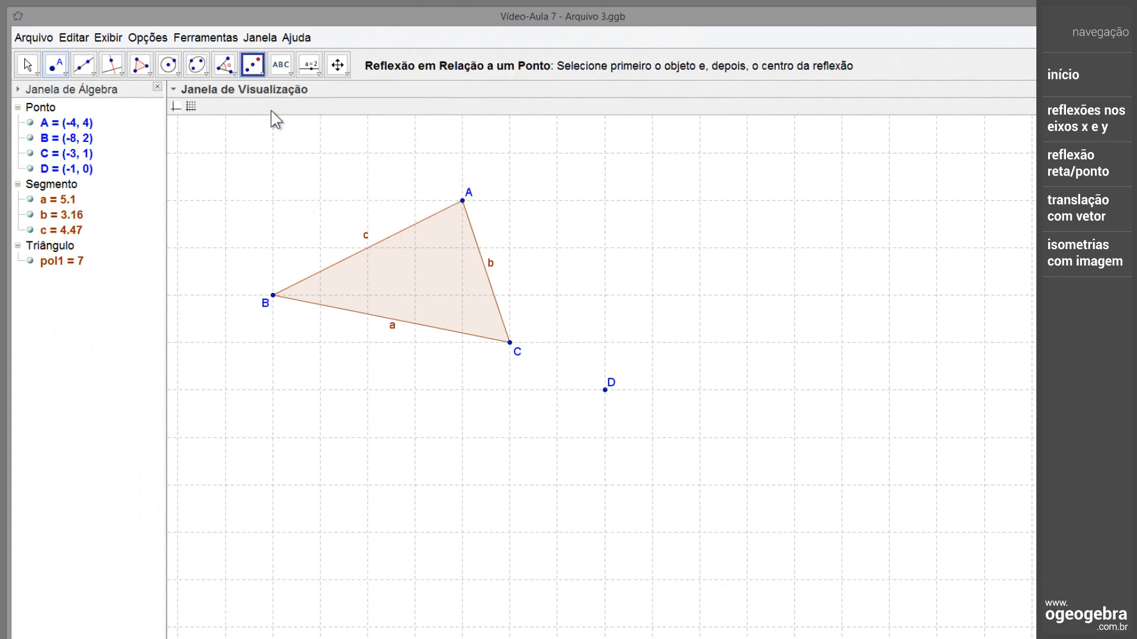
left_click(413, 262)
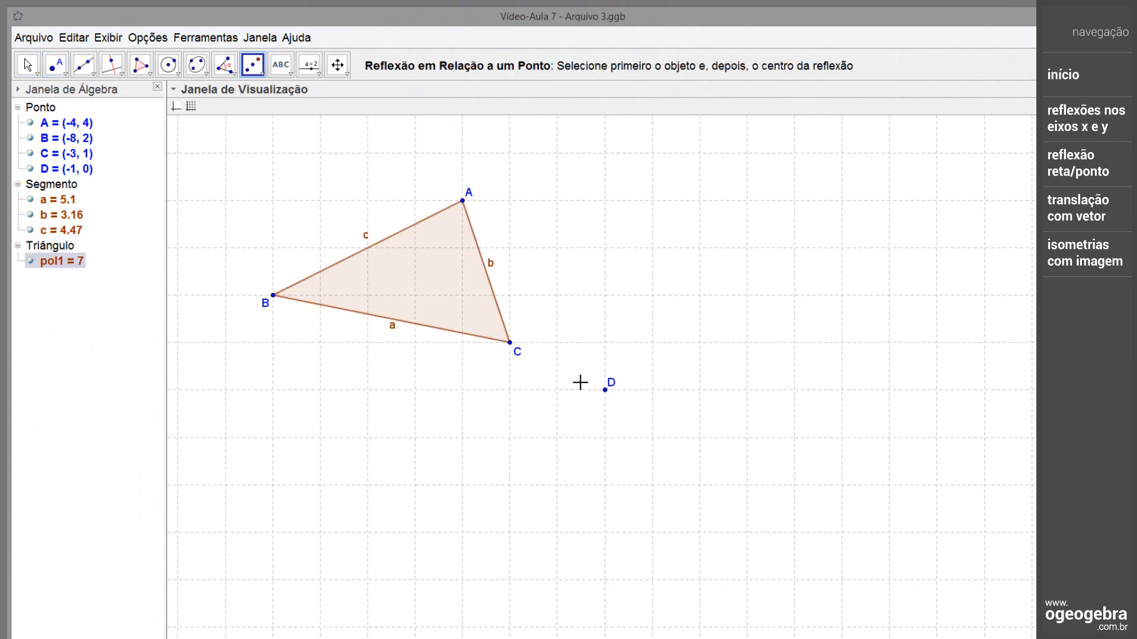
left_click(606, 392)
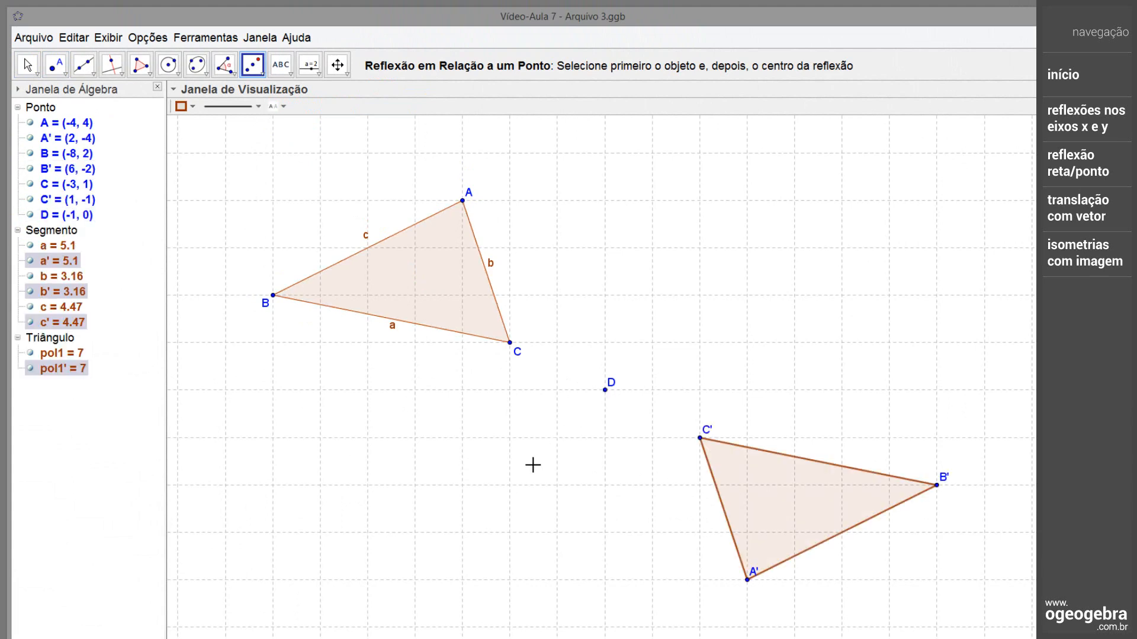
key("Escape")
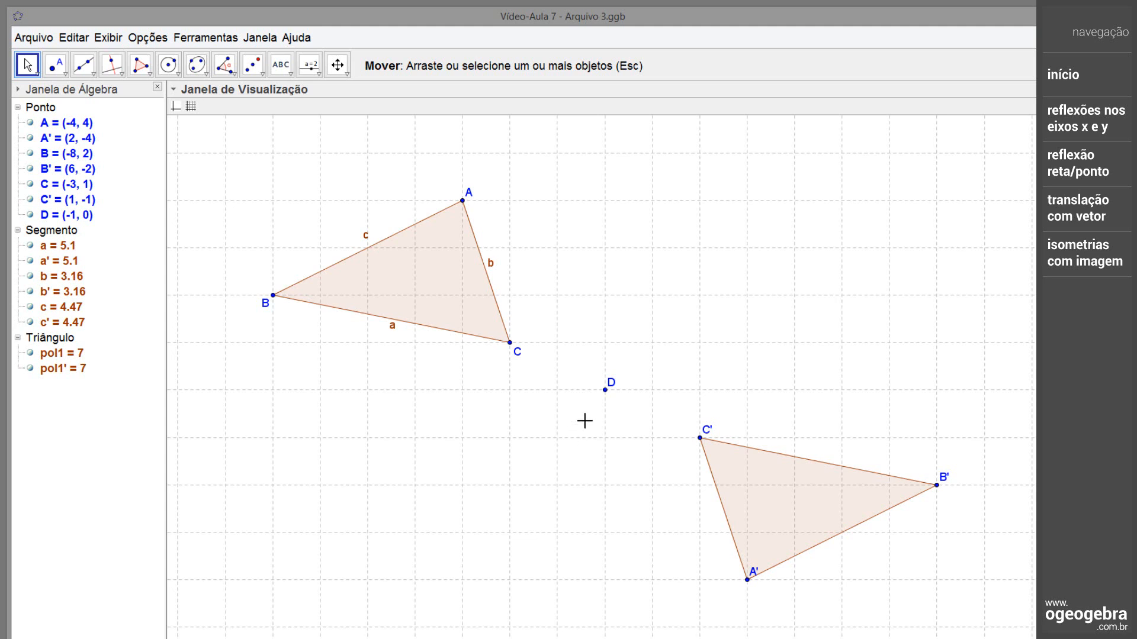
Move D to (-1, 2), C to (-4, 0) and A to (-4, 5), and shift D diagonally down toward vertex C
left_click(604, 393)
left_click_drag(605, 395, 606, 296)
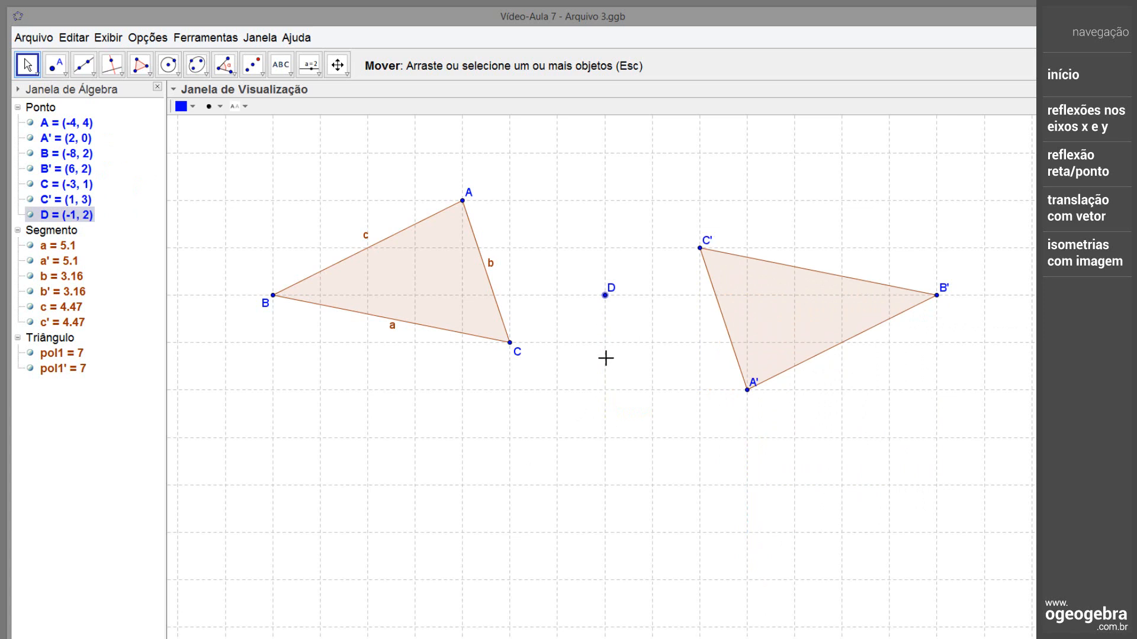
left_click_drag(513, 352, 463, 390)
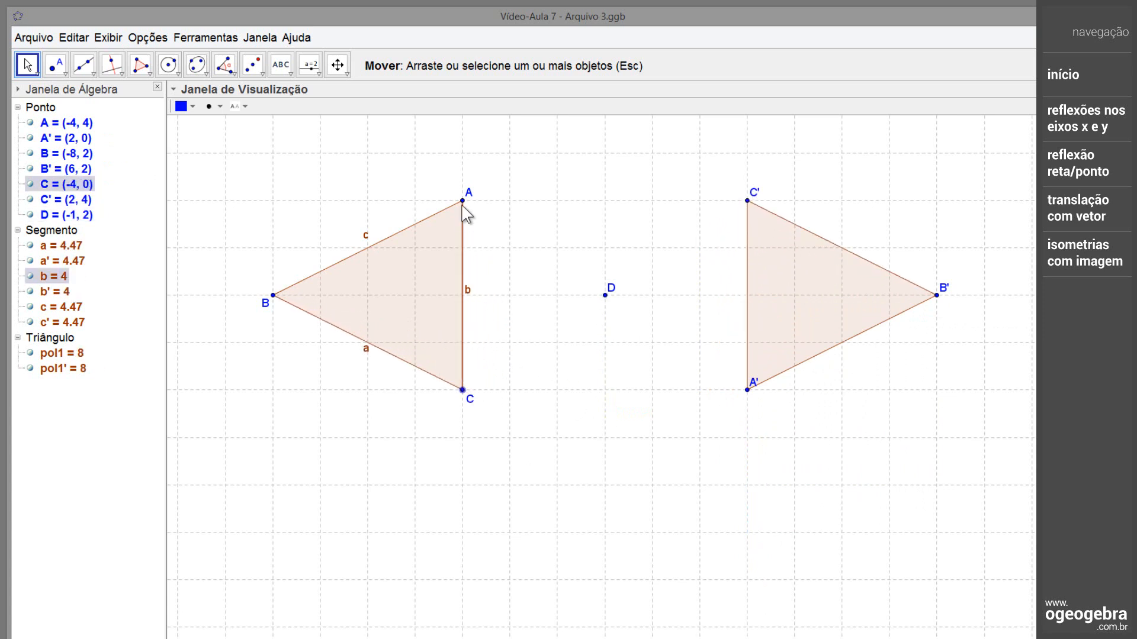
left_click_drag(466, 204, 463, 153)
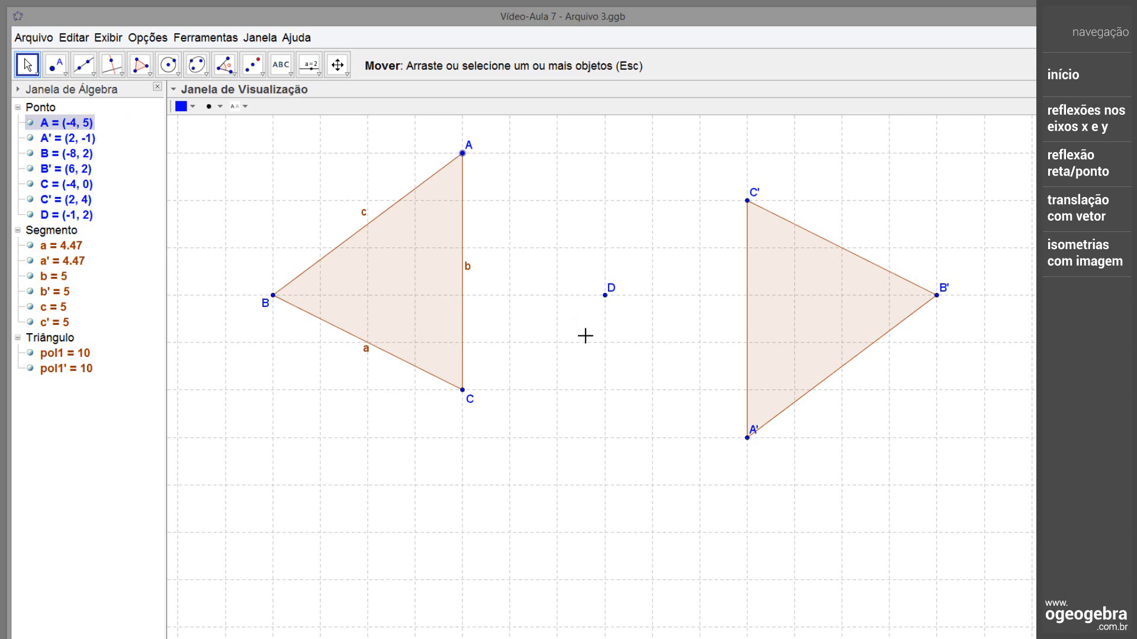
left_click_drag(605, 296, 510, 390)
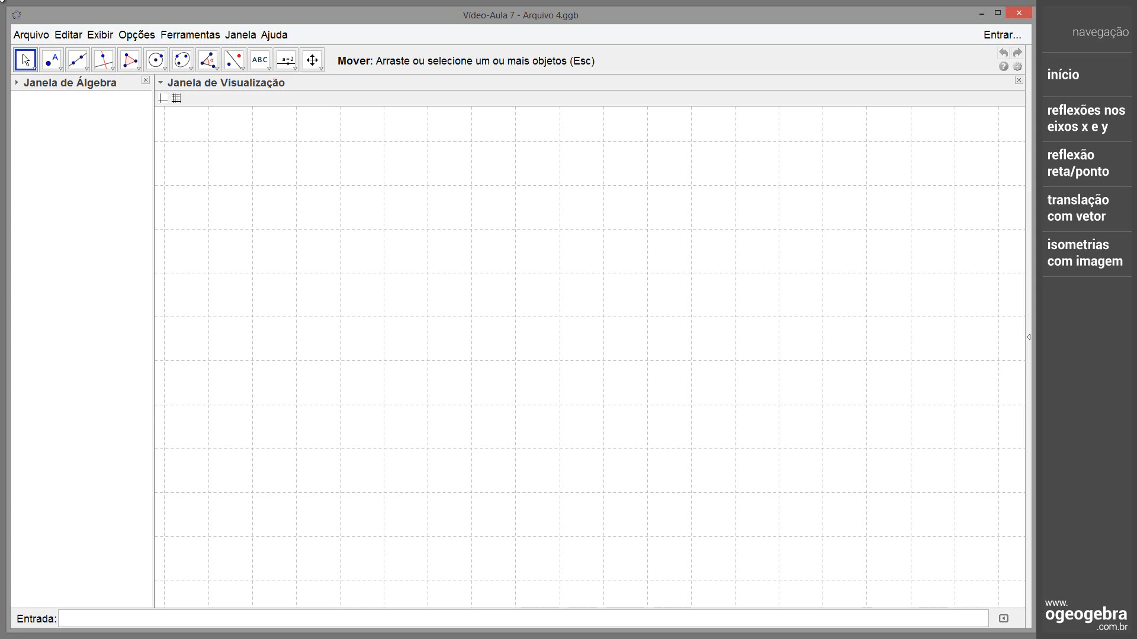
Change the graphics view's grid type to Isométrica and close the preferences
left_click(314, 60)
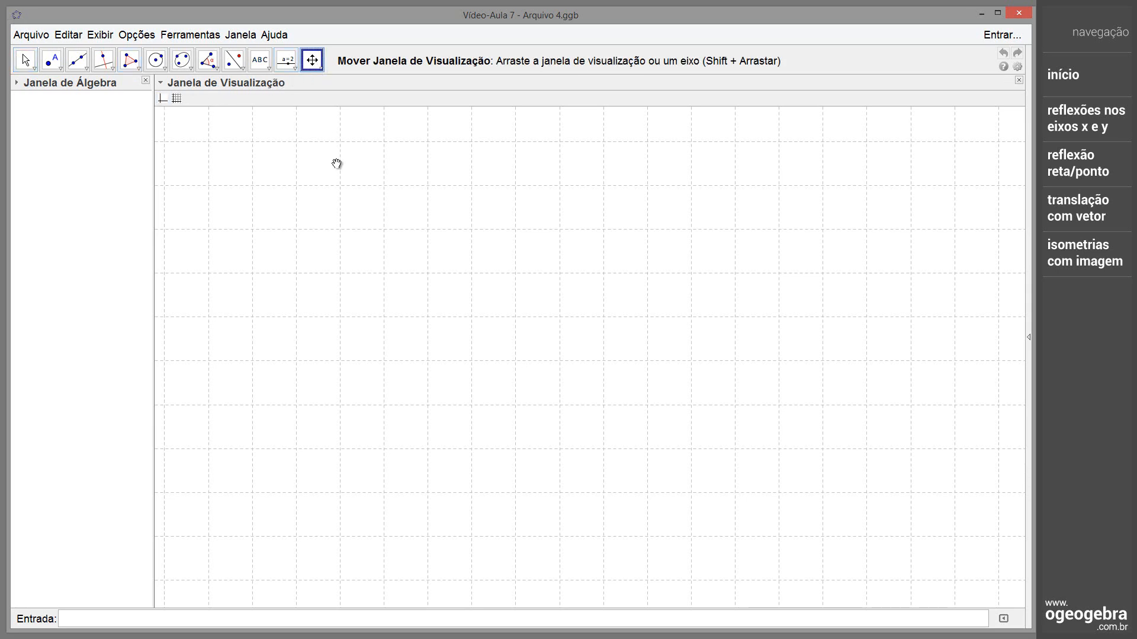
right_click(323, 205)
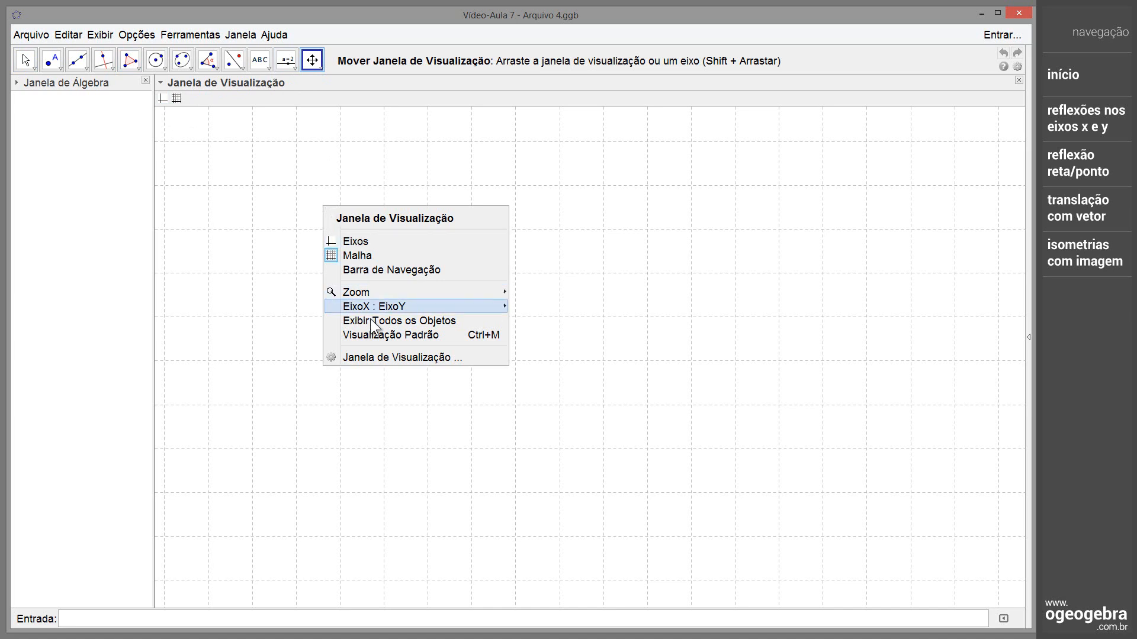
left_click(372, 357)
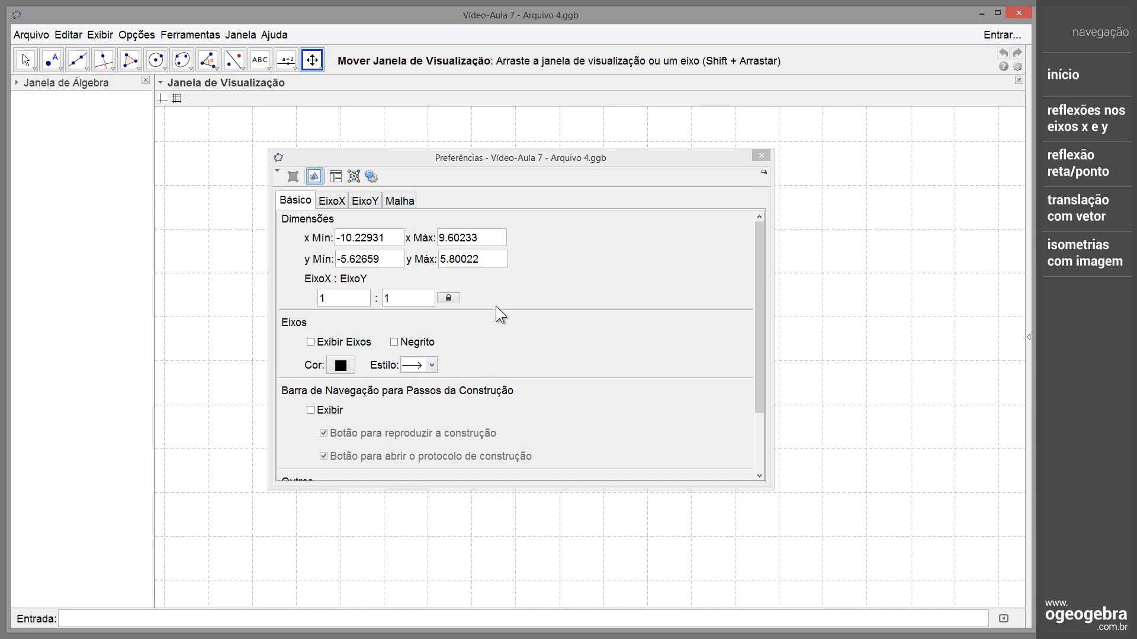
left_click(399, 199)
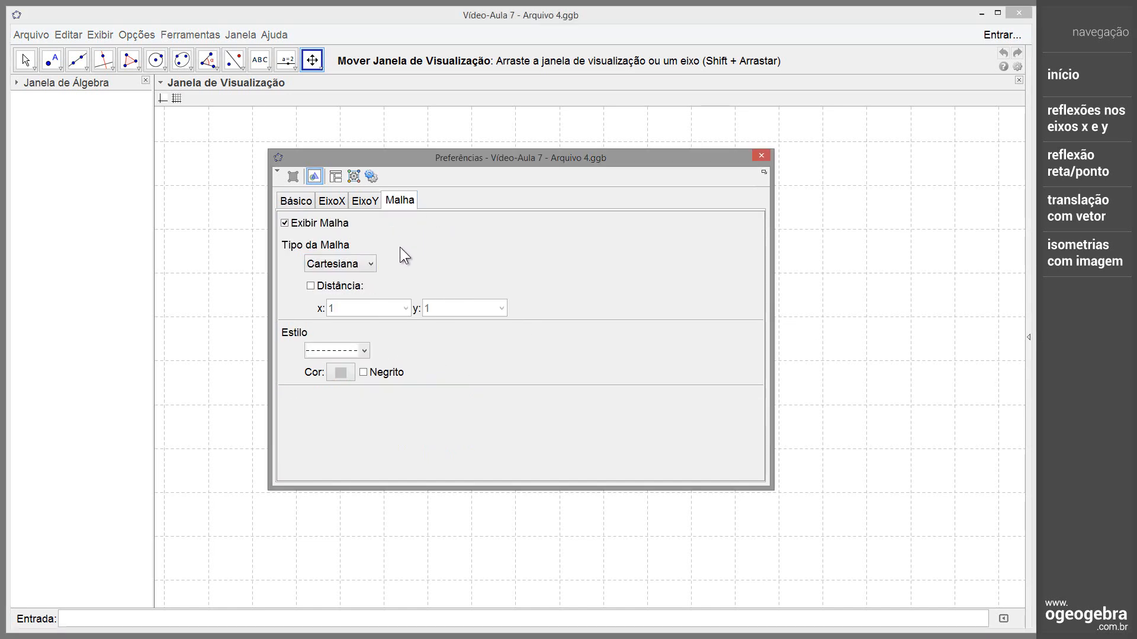
left_click(371, 265)
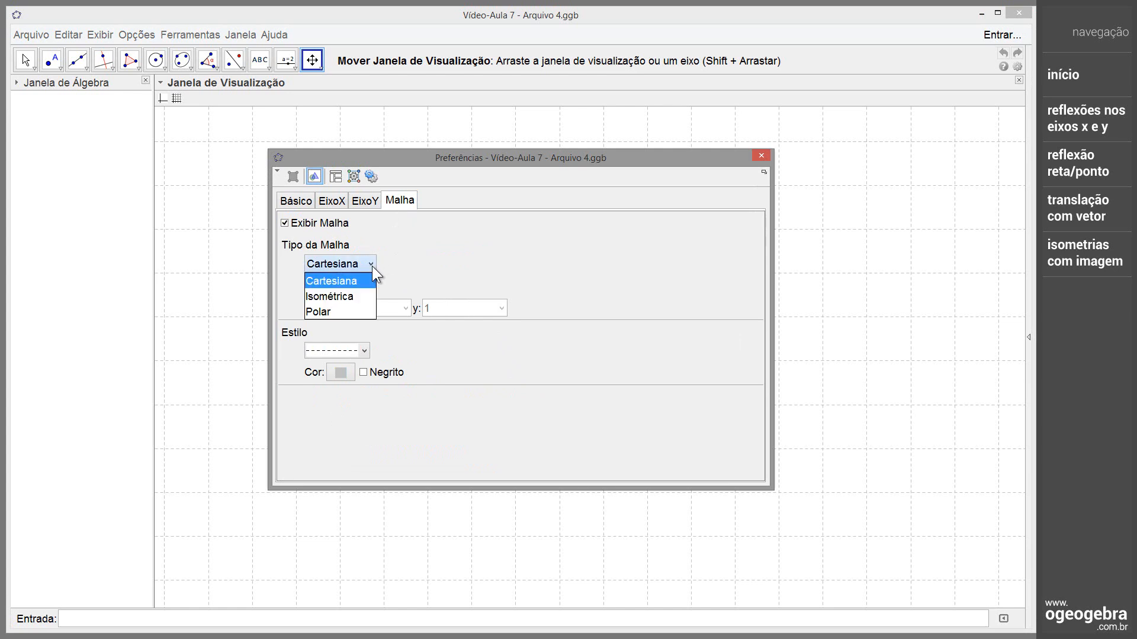
left_click(358, 296)
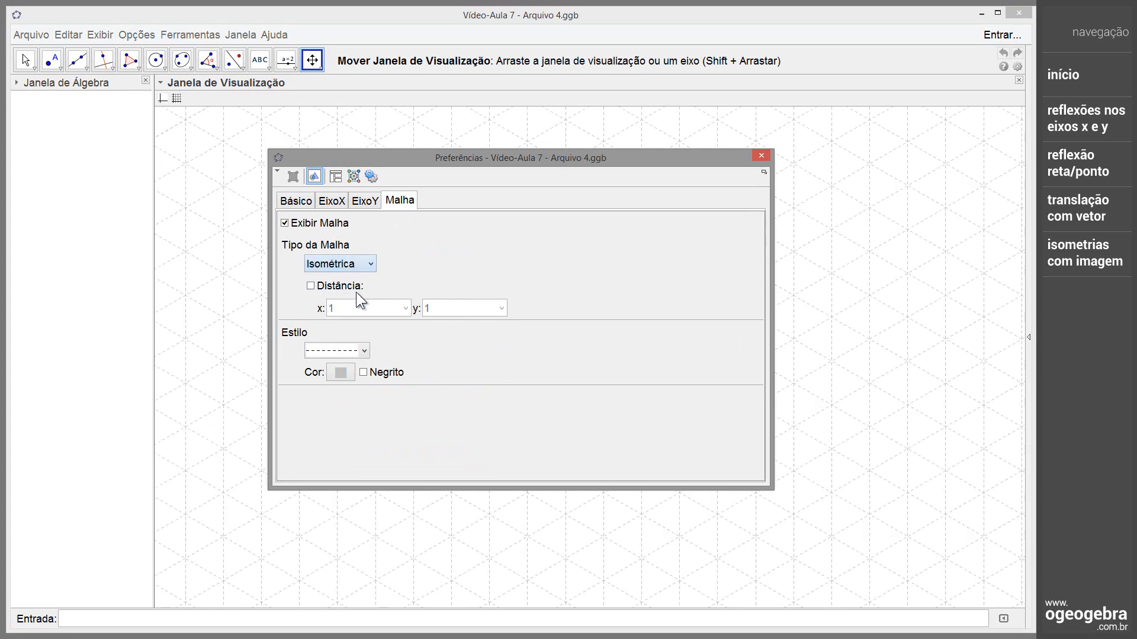
left_click(762, 156)
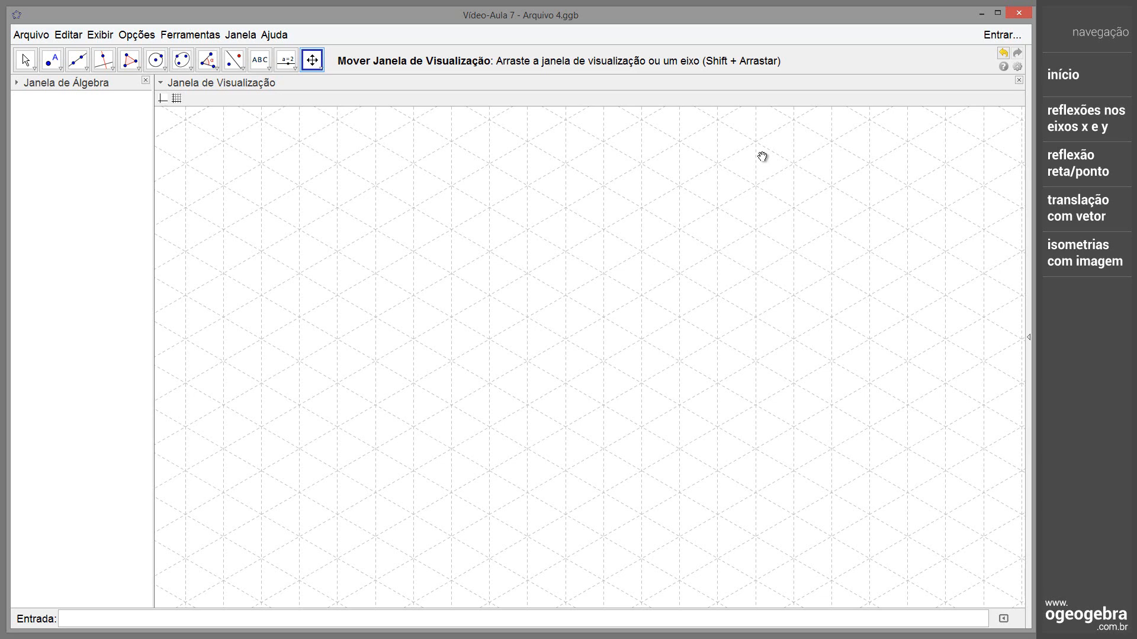
Draw an arrow-shaped polygon through (-4.33, 3.5), (-6.93, 2), (-4.33, 0.5), (-4.33, 1.5), (-5.2, 2) and (-4.33, 2.5)
left_click(130, 60)
left_click(130, 60)
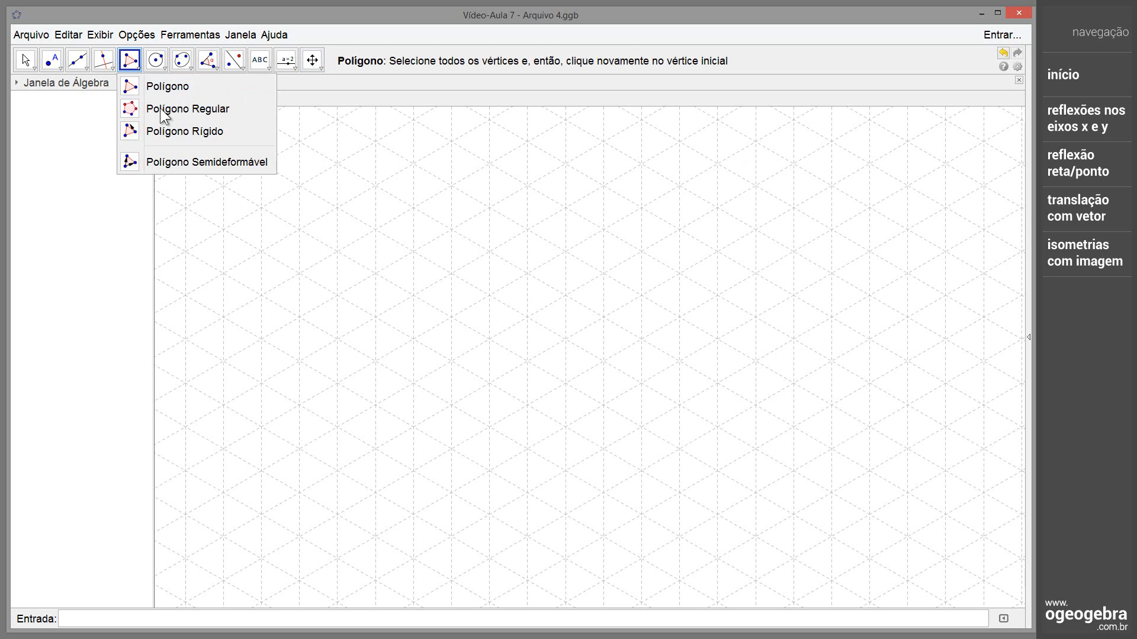
left_click(161, 88)
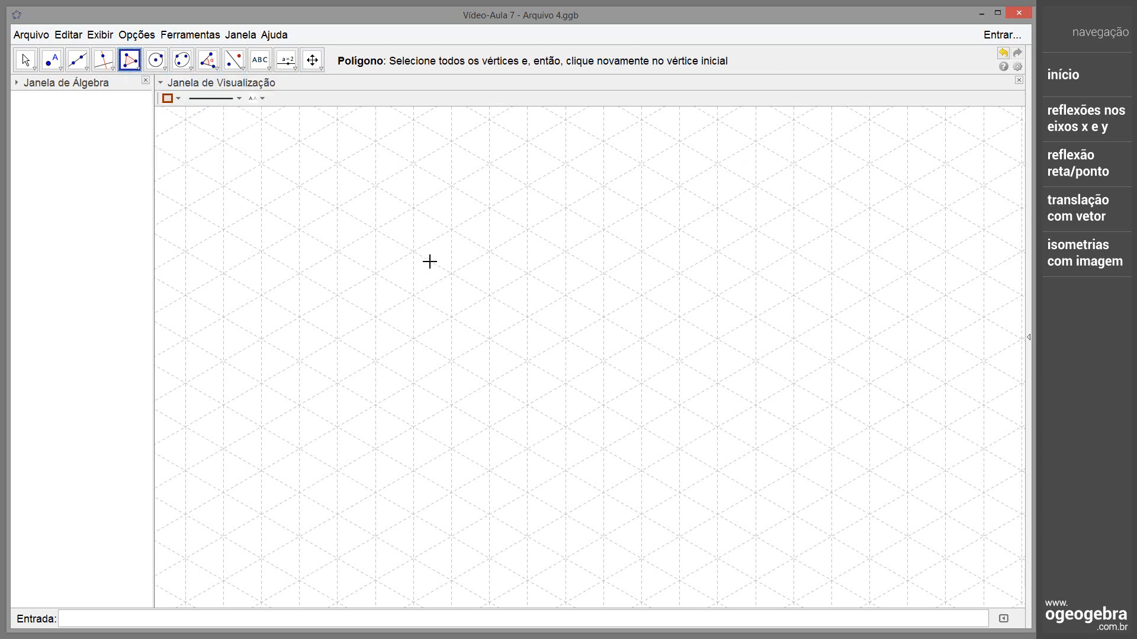
left_click(414, 207)
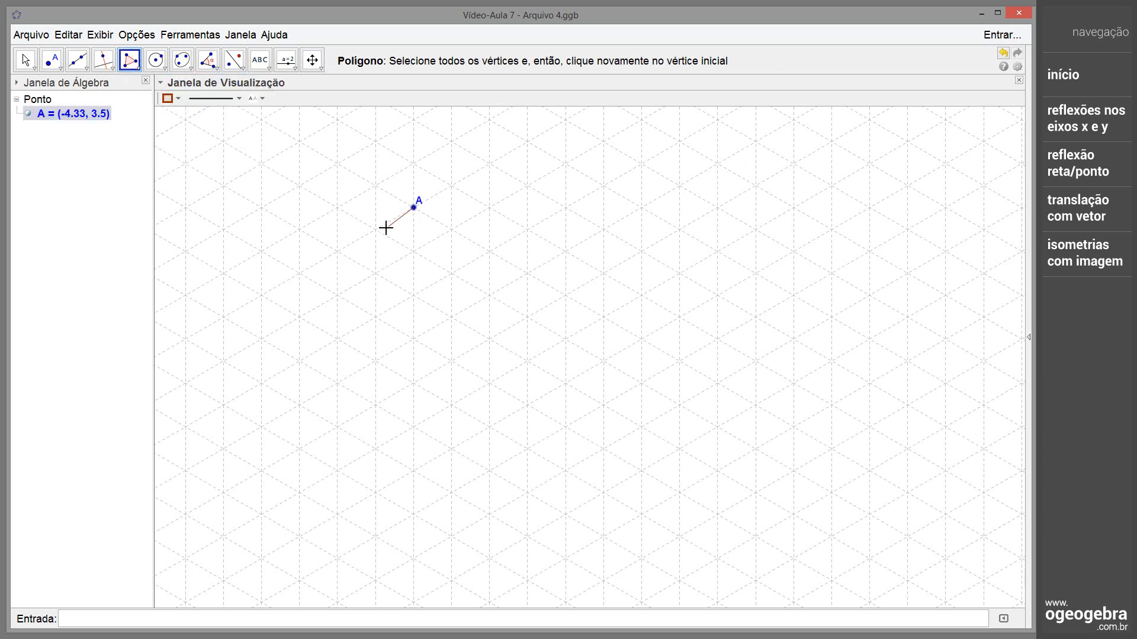
left_click(299, 273)
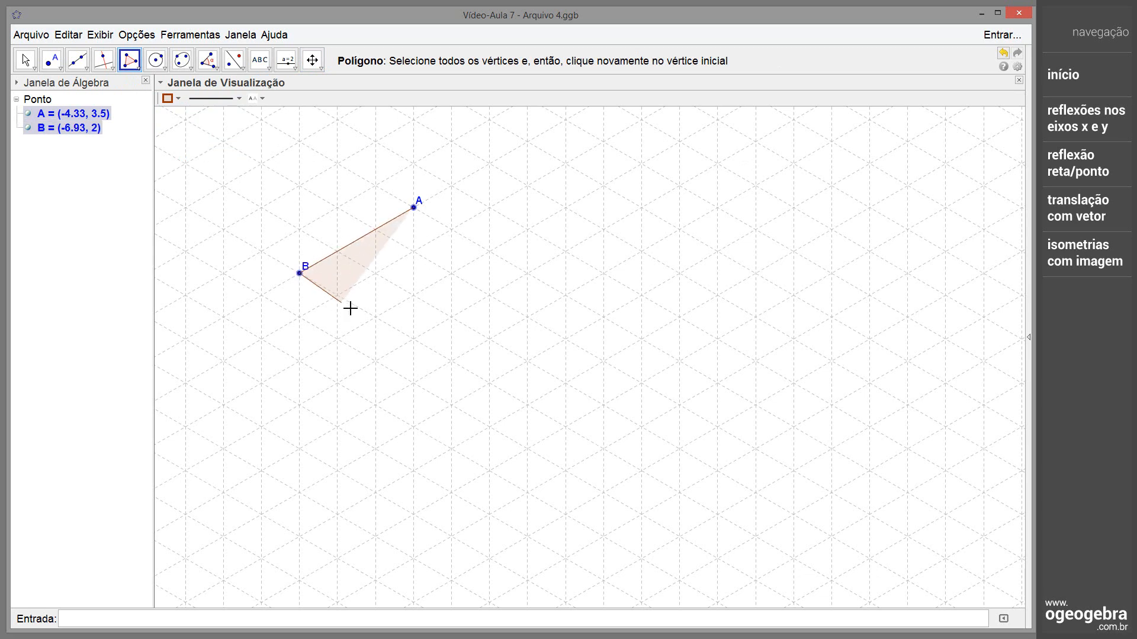
left_click(413, 339)
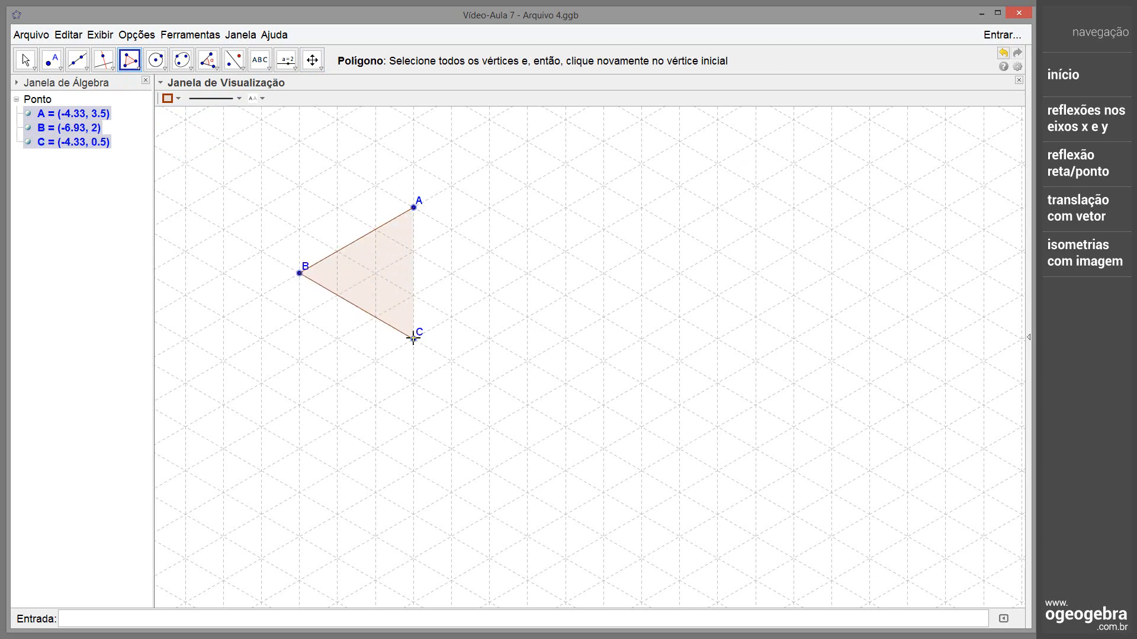
left_click(414, 295)
left_click(376, 273)
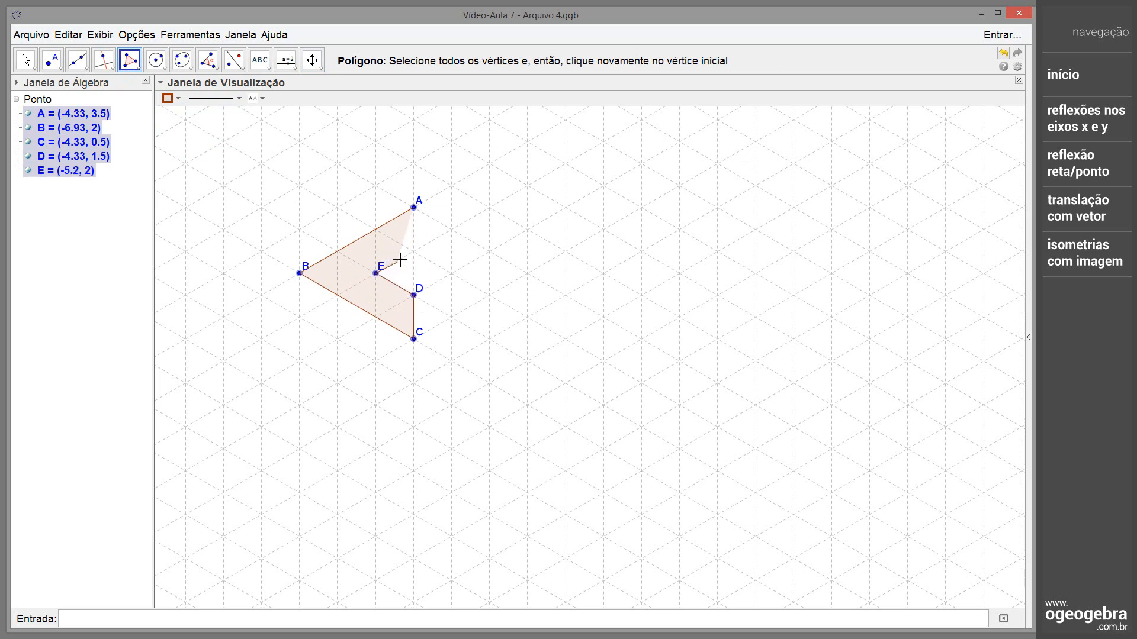
left_click(413, 251)
left_click(414, 208)
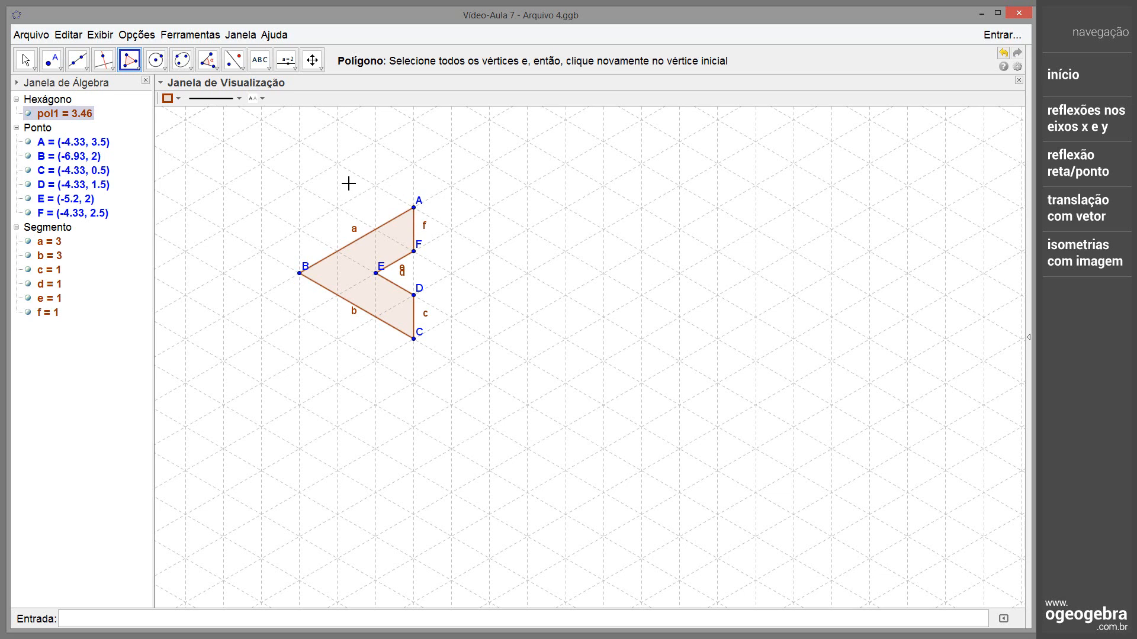
key("Escape")
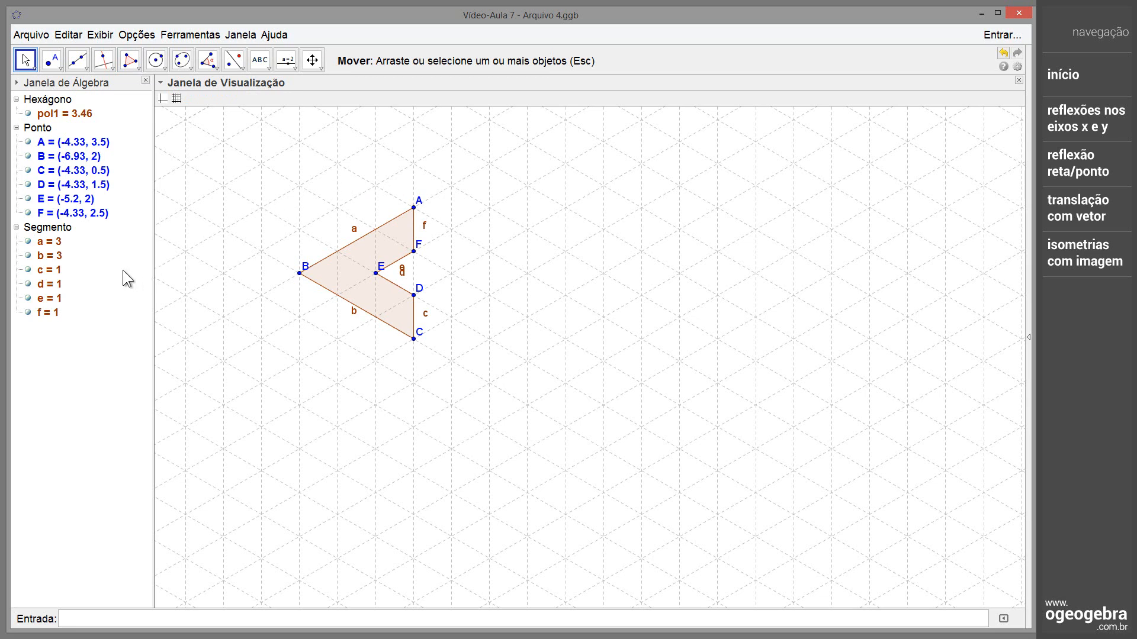
Hide the labels of the polygon's segments a through f
left_click(51, 244)
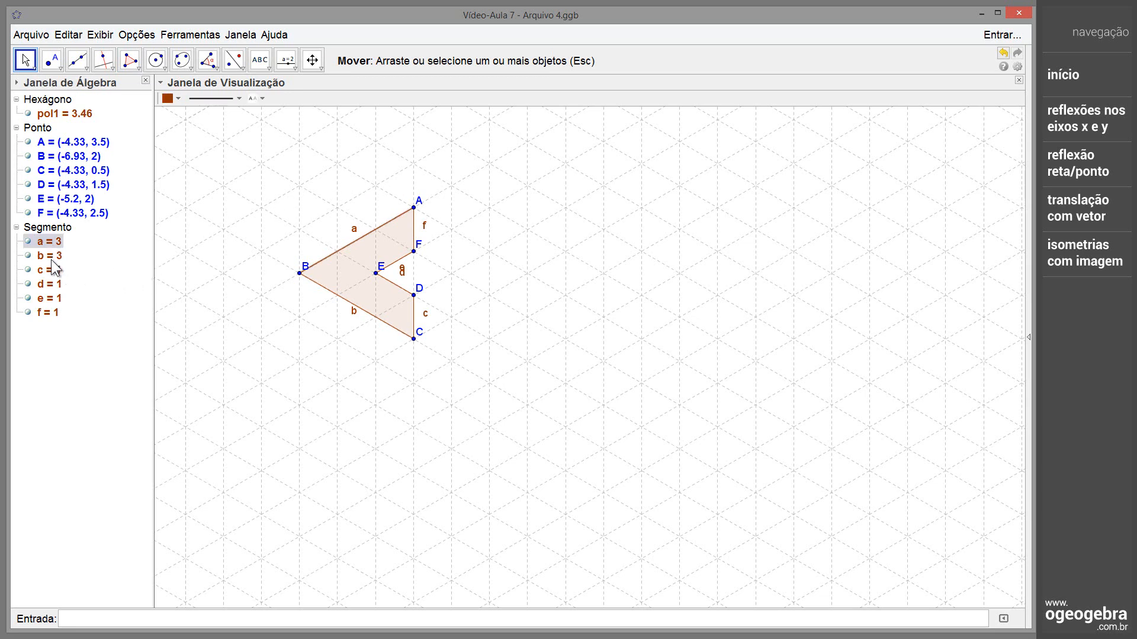
left_click(47, 312, "shift")
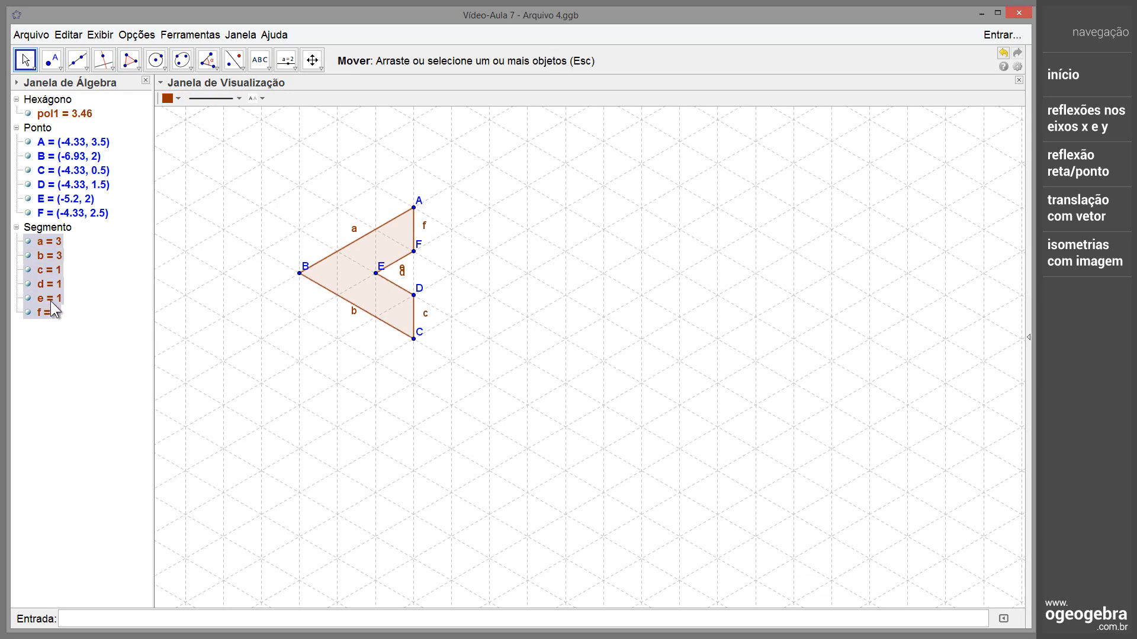
right_click(55, 294)
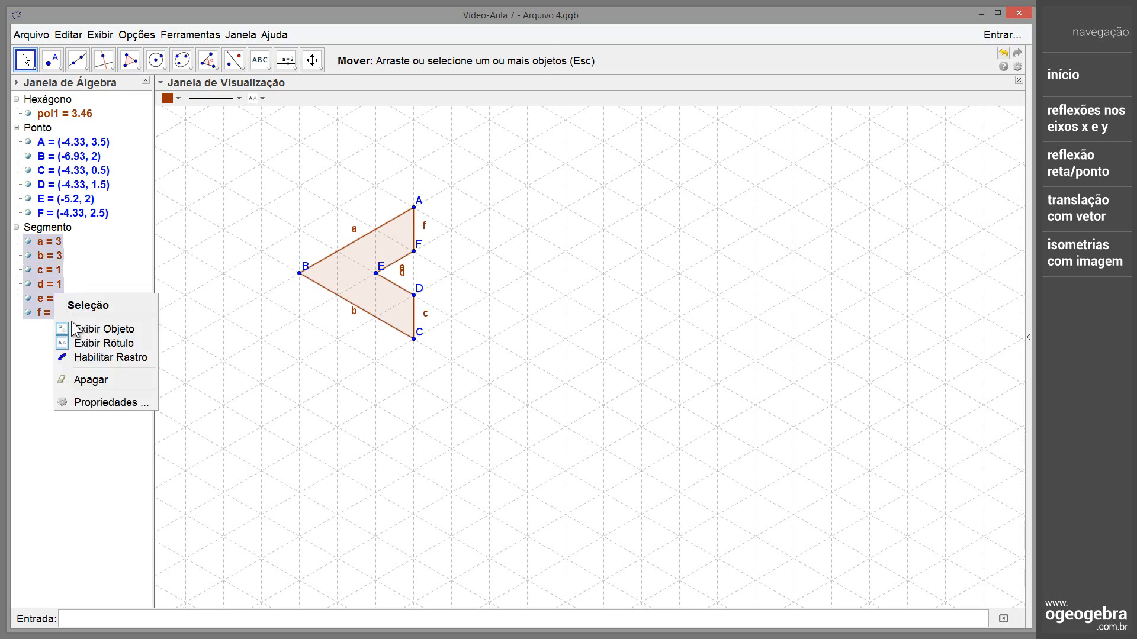
left_click(108, 339)
Hide the labels of vertices A through F and clear the selection
left_click(77, 144)
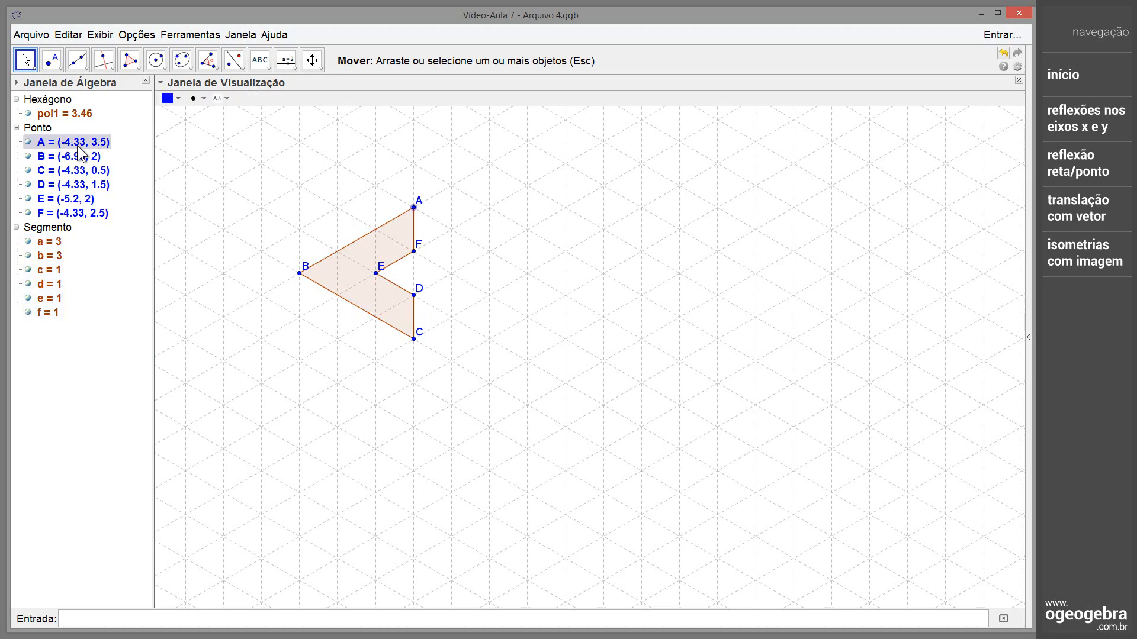
left_click(89, 215, "shift")
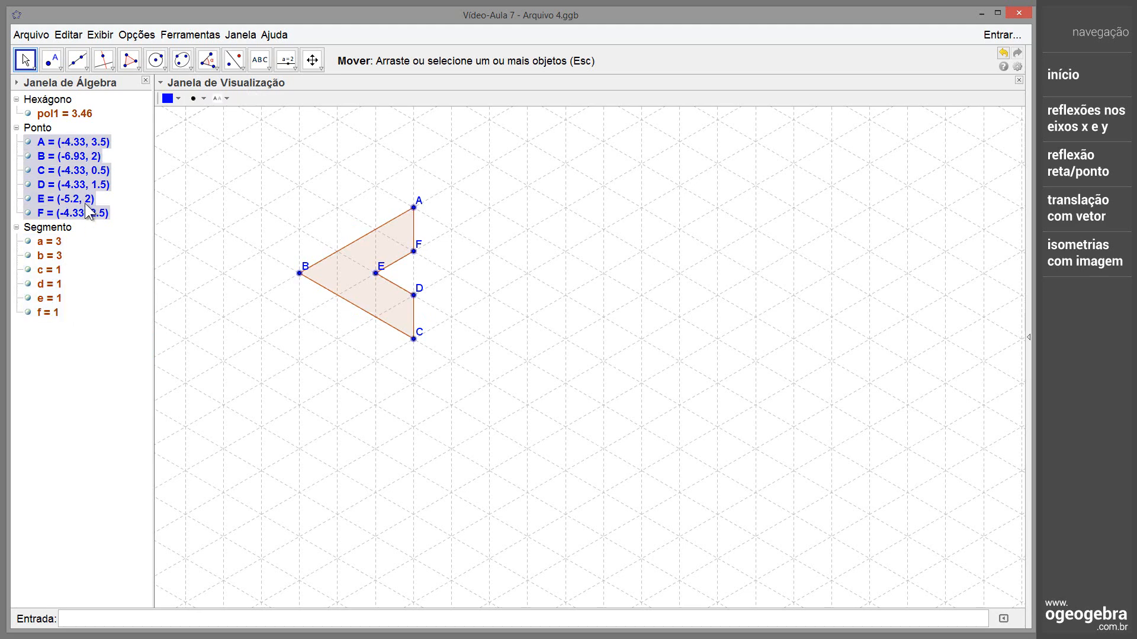
right_click(83, 187)
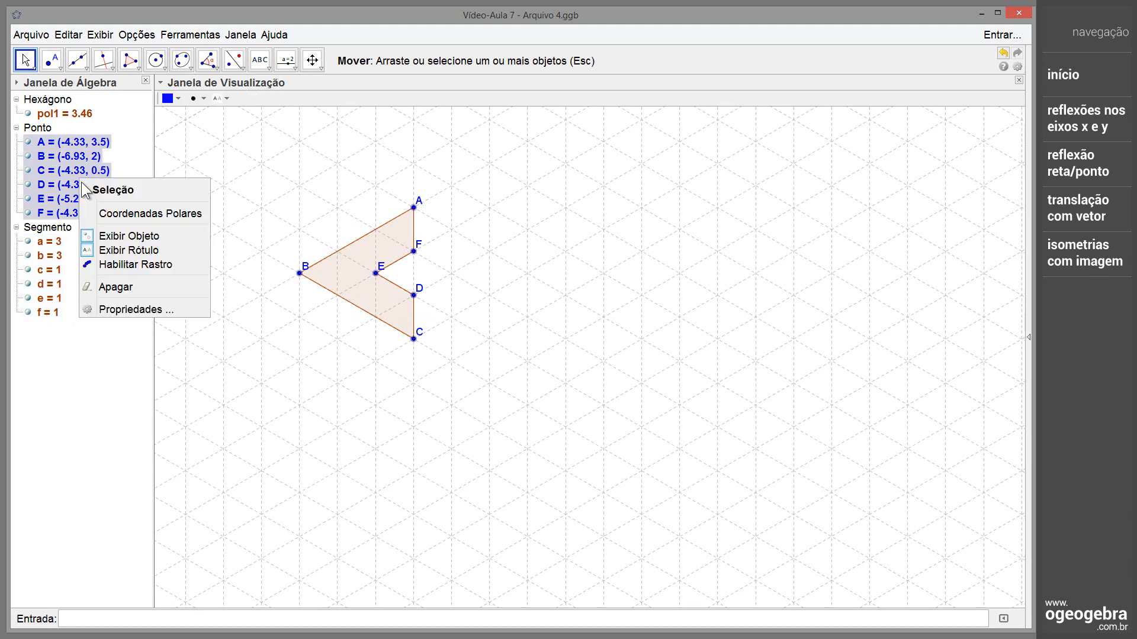
left_click(118, 250)
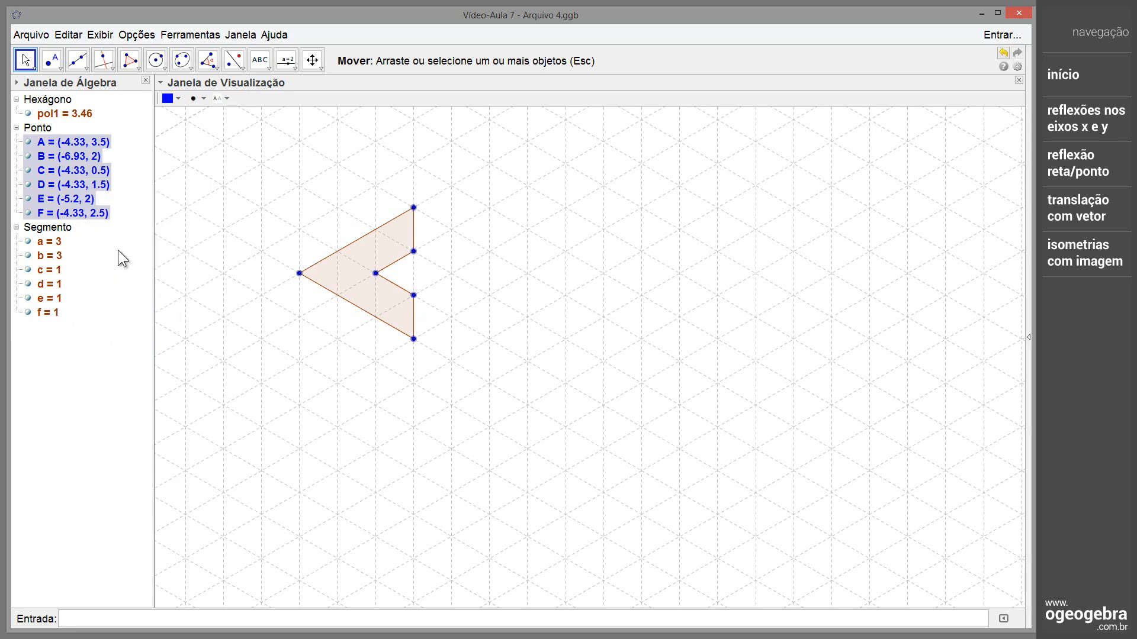
key("Escape")
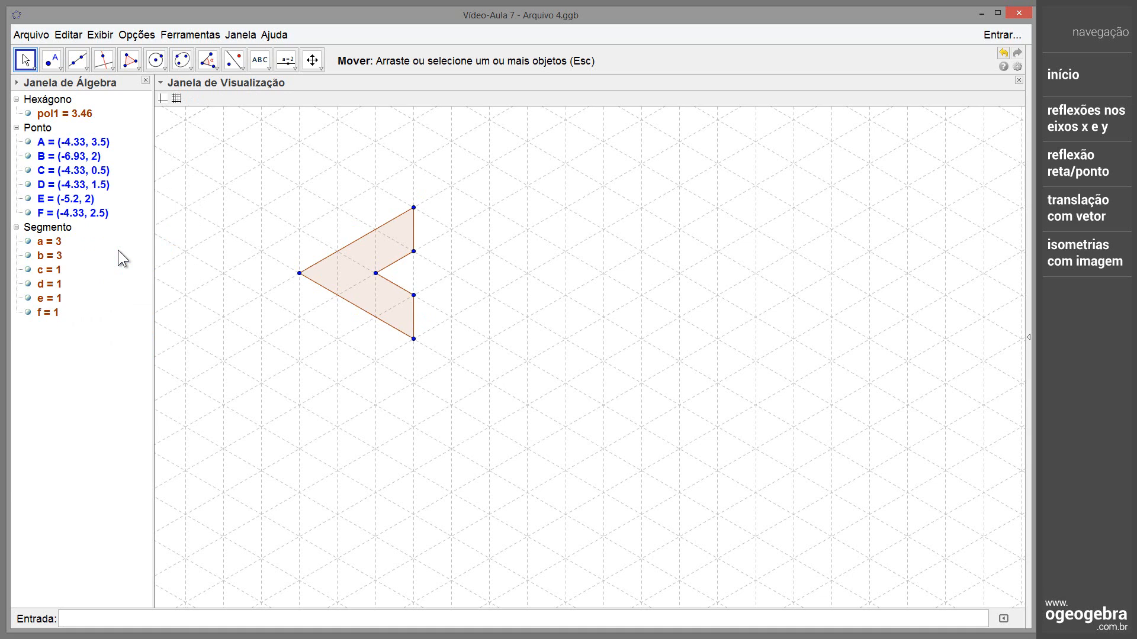
Draw a vector below the arrow polygon from (-6.93, 0) to (-5.2, 0)
left_click(86, 68)
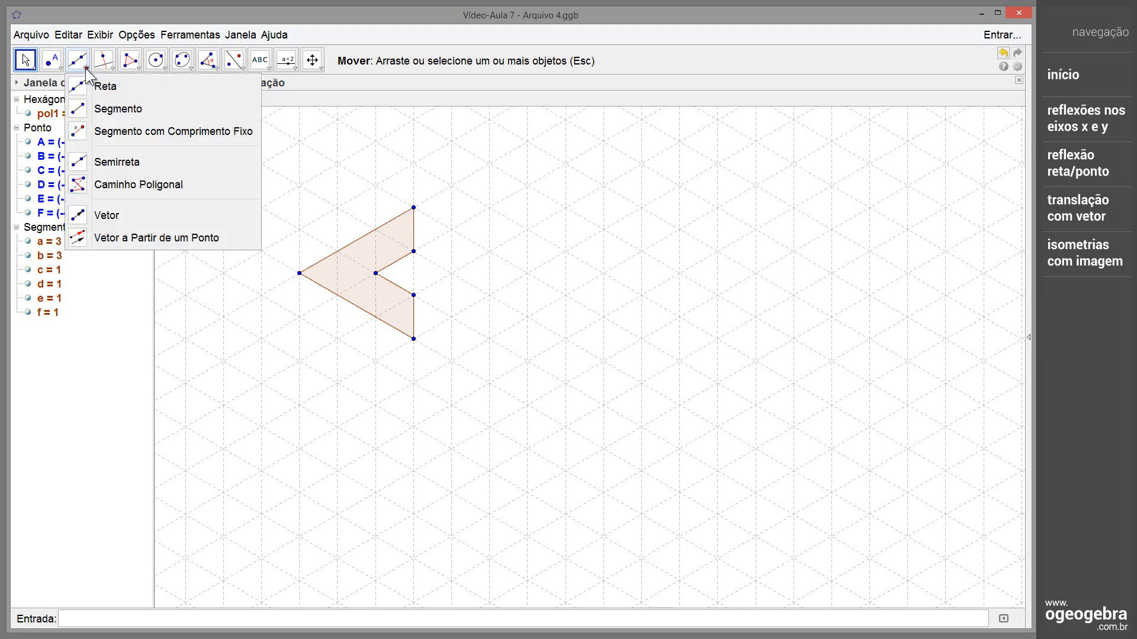
left_click(98, 214)
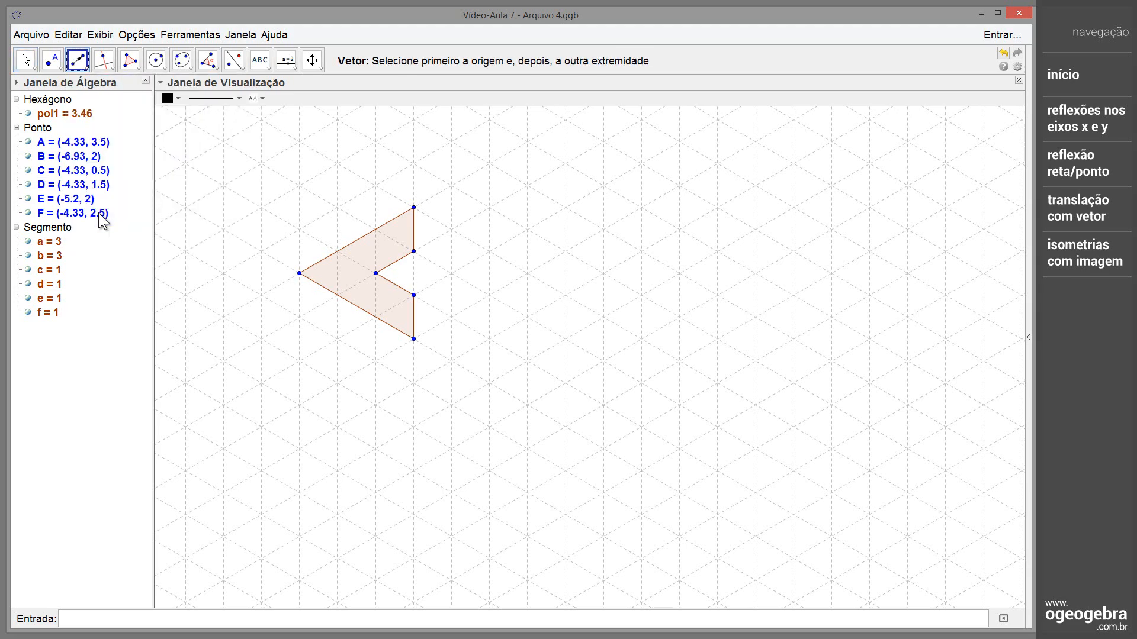
left_click(299, 362)
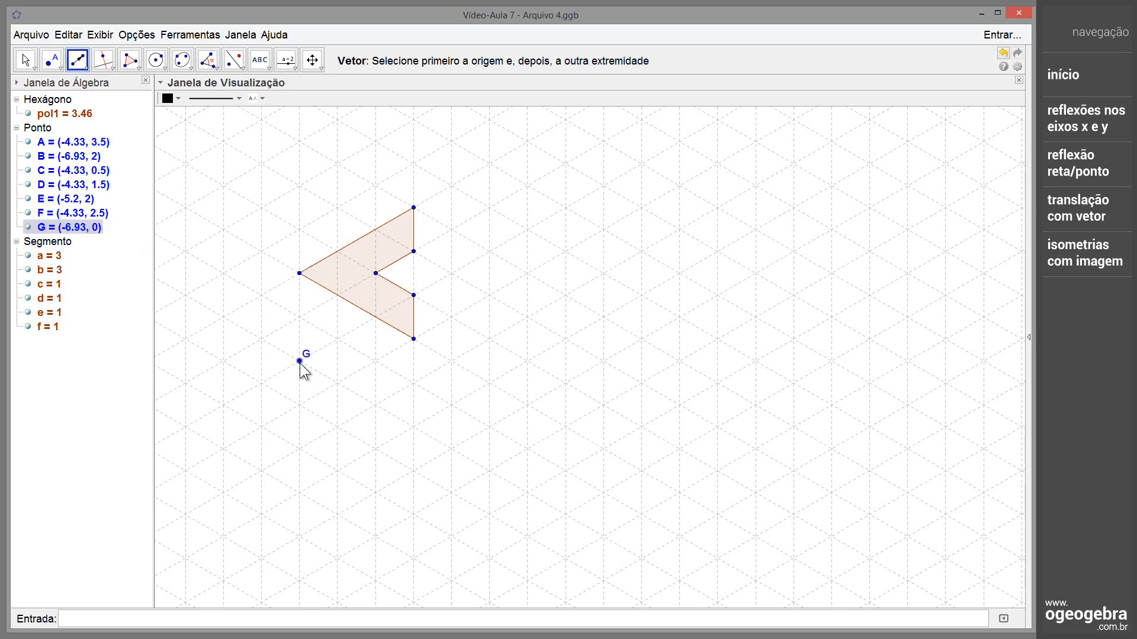
left_click(376, 361)
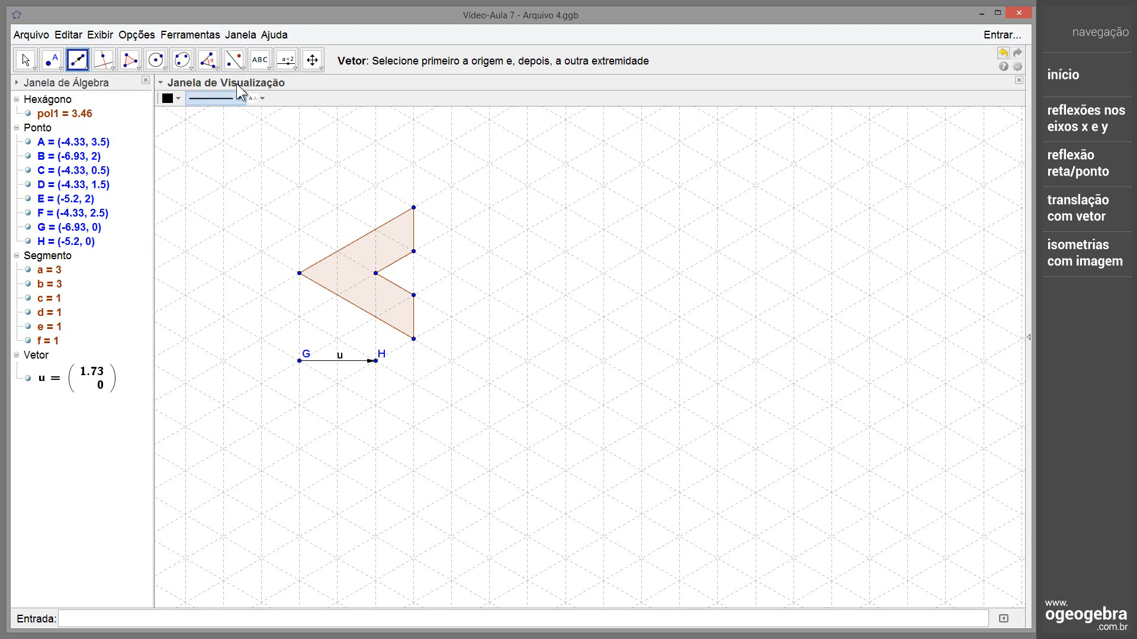
Translate the arrow polygon by vector u, repeating the translation on each newest copy until there are four translated copies
left_click(233, 65)
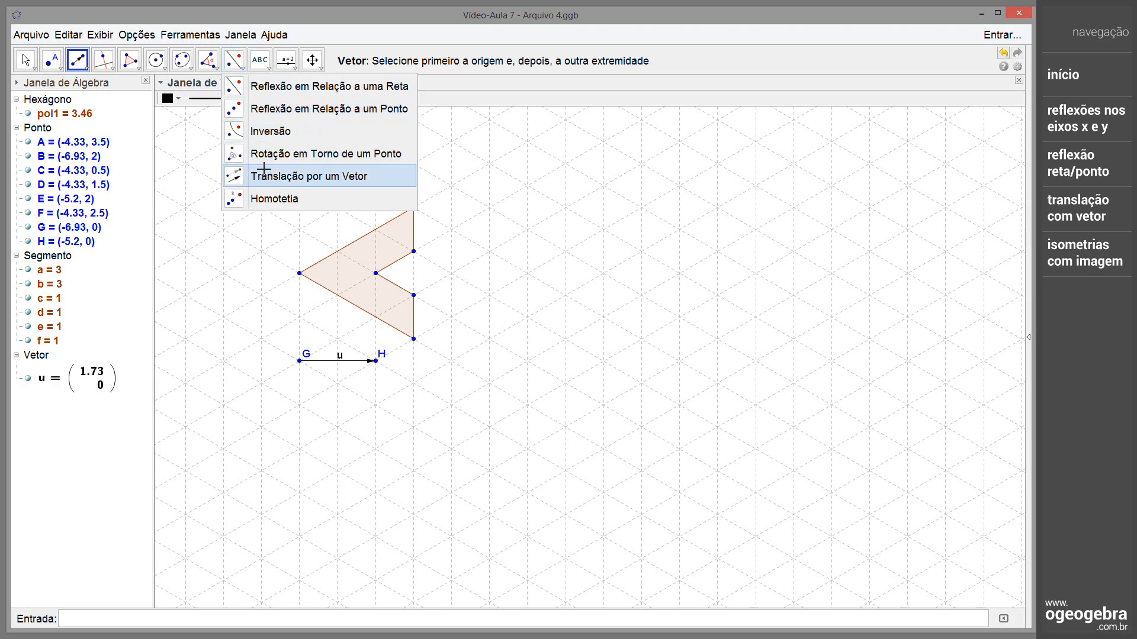
left_click(264, 171)
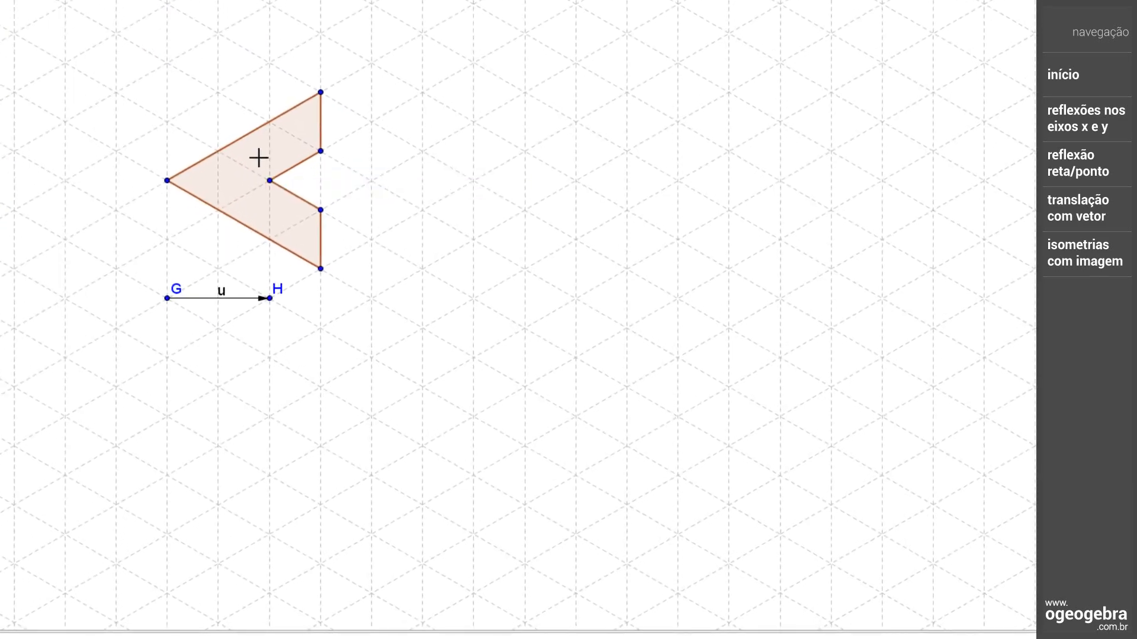
left_click(201, 298)
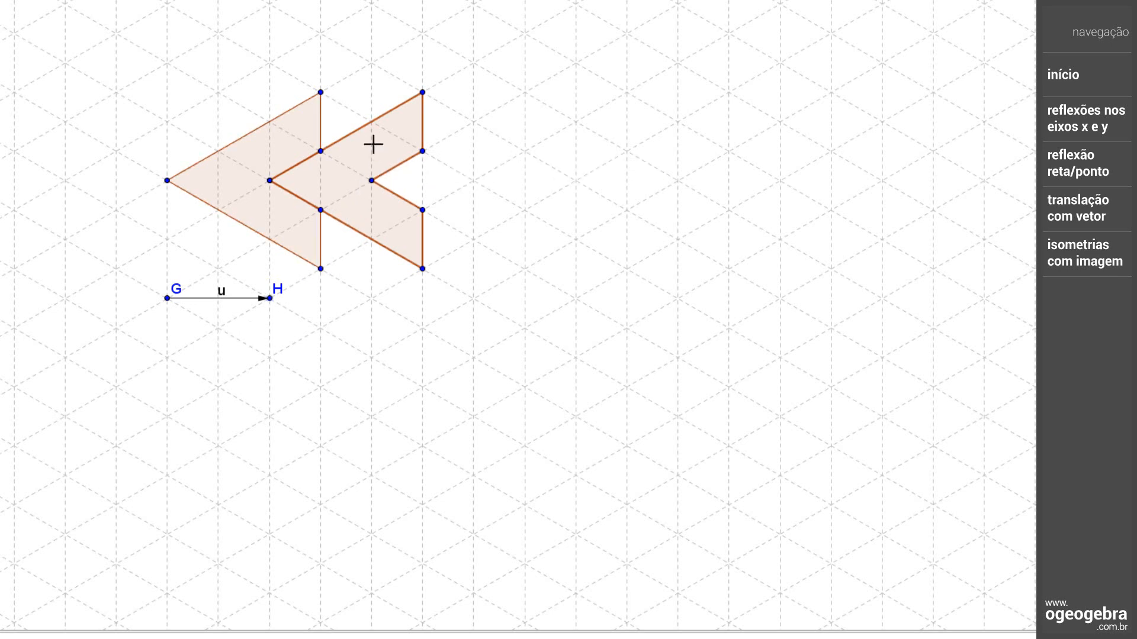
left_click(201, 299)
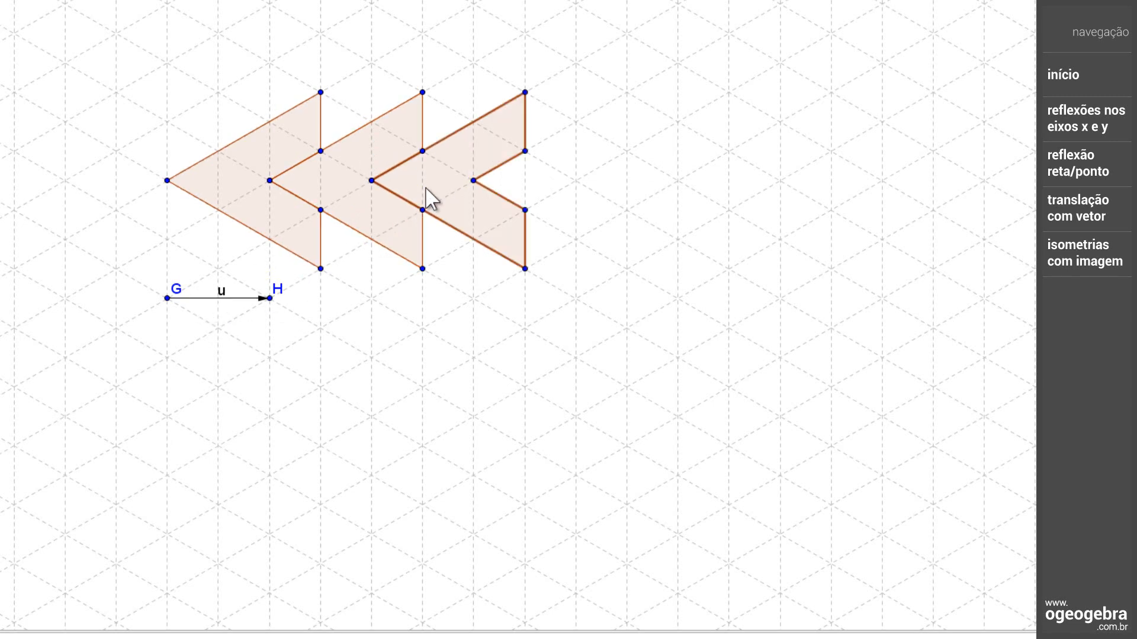
left_click(485, 160)
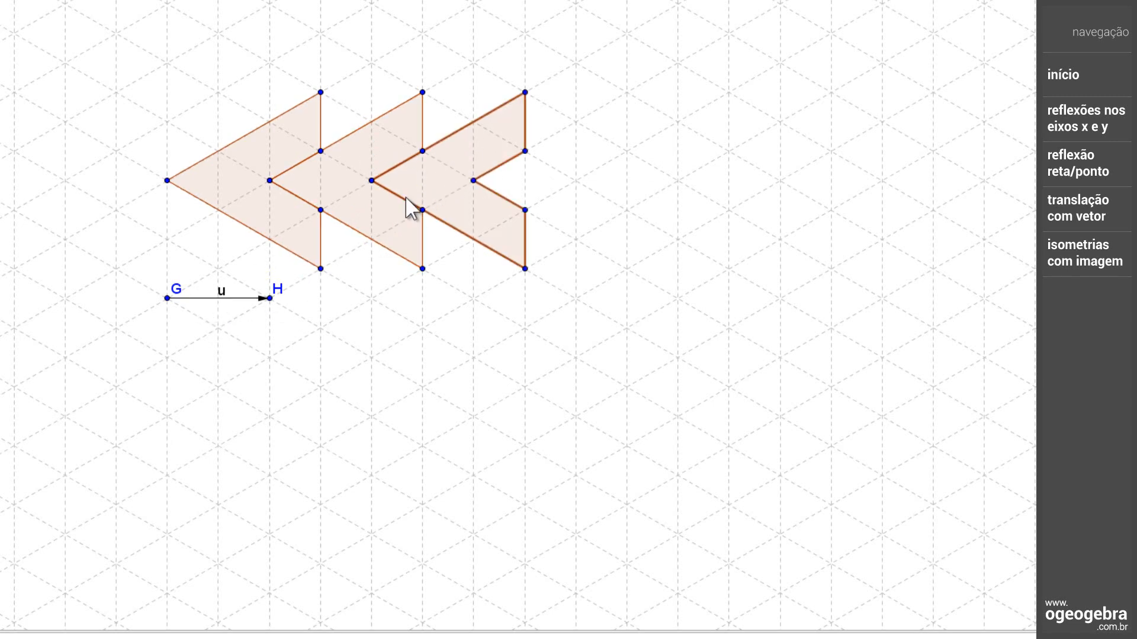
left_click(213, 299)
left_click(592, 153)
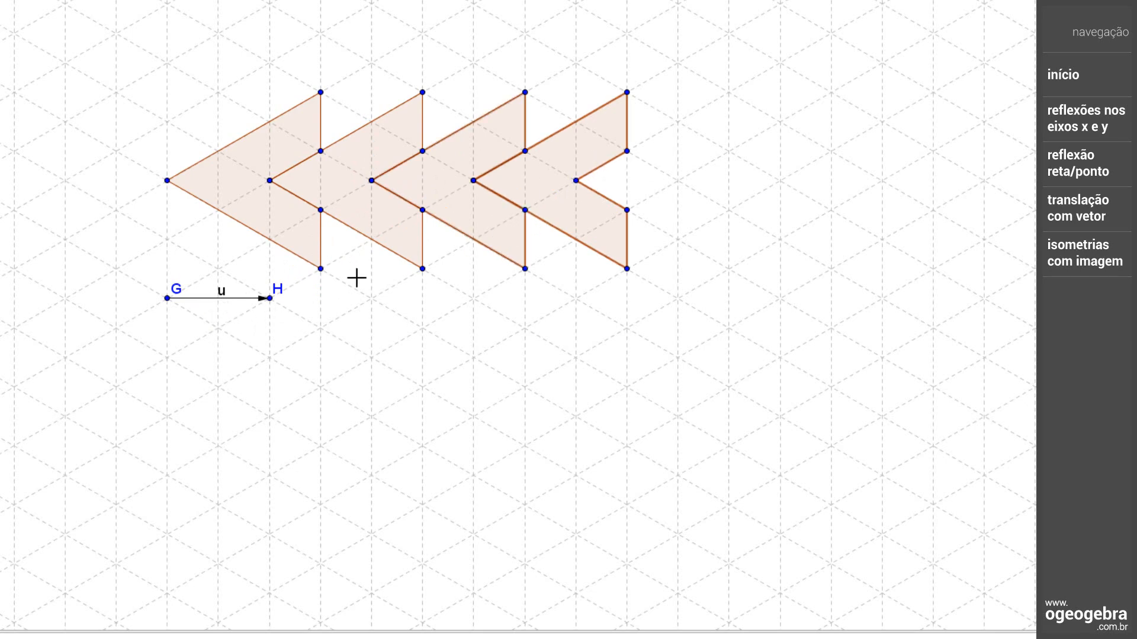
left_click(204, 299)
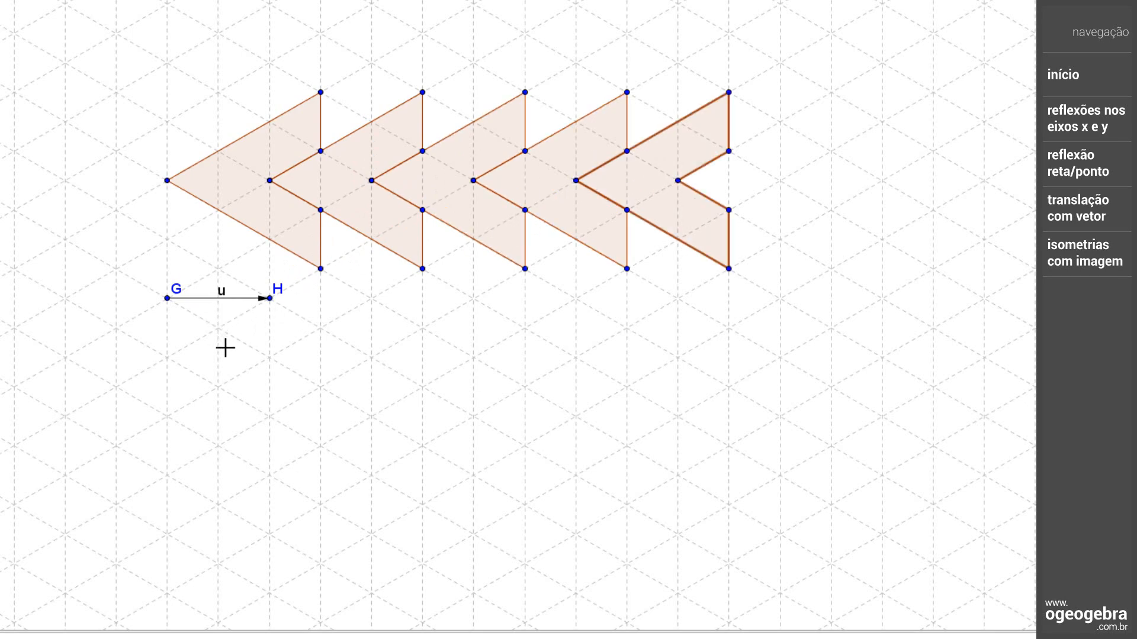
key("Escape")
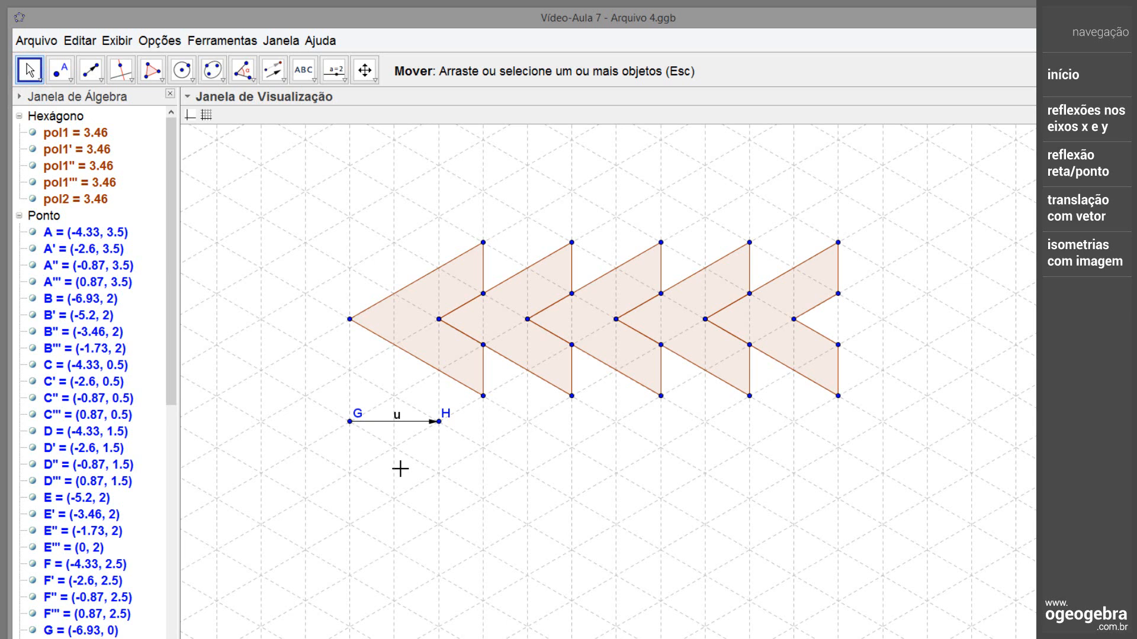
Move the original arrow's vertices A to (-5.2, 3) and C to (-5.2, 1), and shift vector endpoint H straight down
left_click(439, 432)
mouse_move(440, 432)
left_mouse_down()
mouse_move(439, 477)
mouse_move(525, 432)
mouse_move(450, 432)
mouse_move(401, 399)
mouse_move(443, 426)
mouse_move(443, 470)
mouse_move(396, 507)
mouse_move(431, 441)
mouse_move(393, 431)
mouse_move(395, 404)
mouse_move(438, 420)
left_mouse_up()
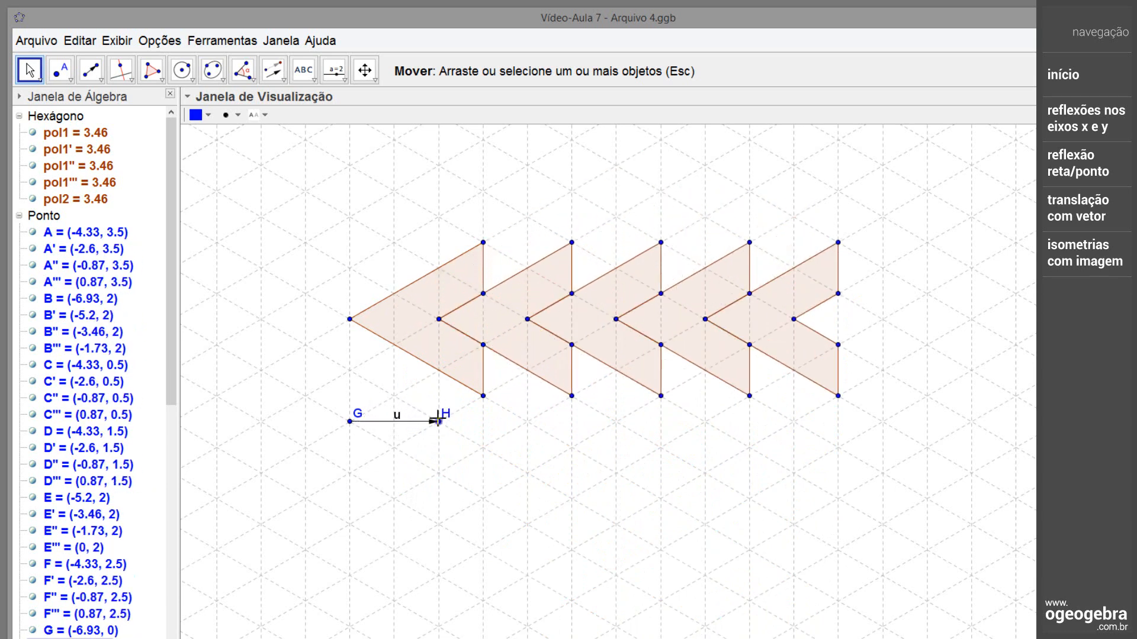
left_click(483, 243)
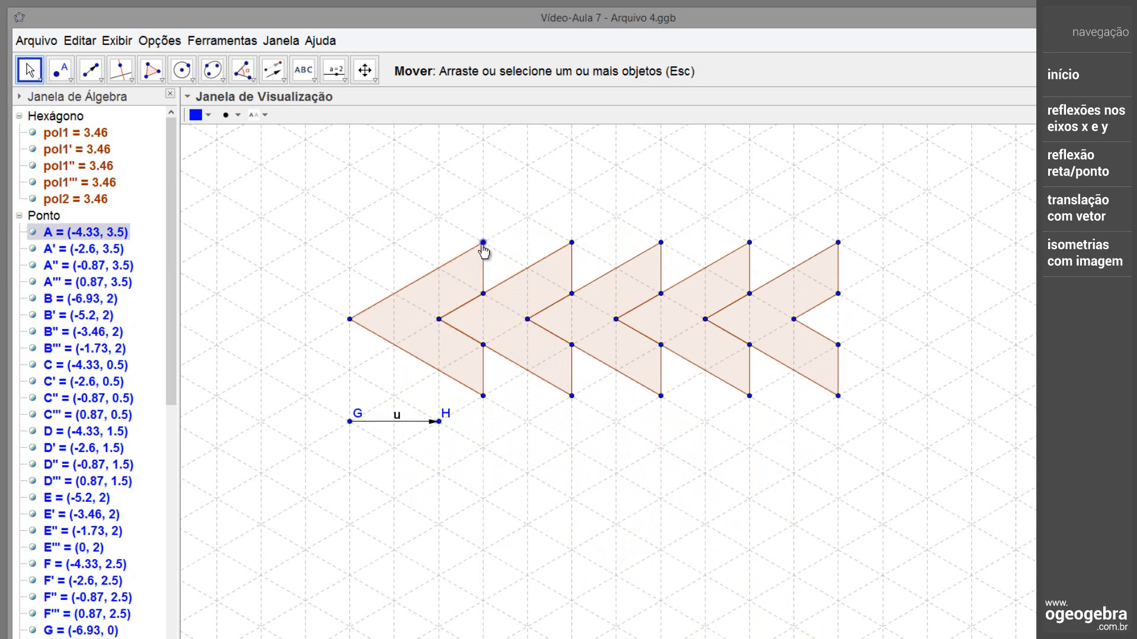
left_click_drag(483, 243, 439, 268)
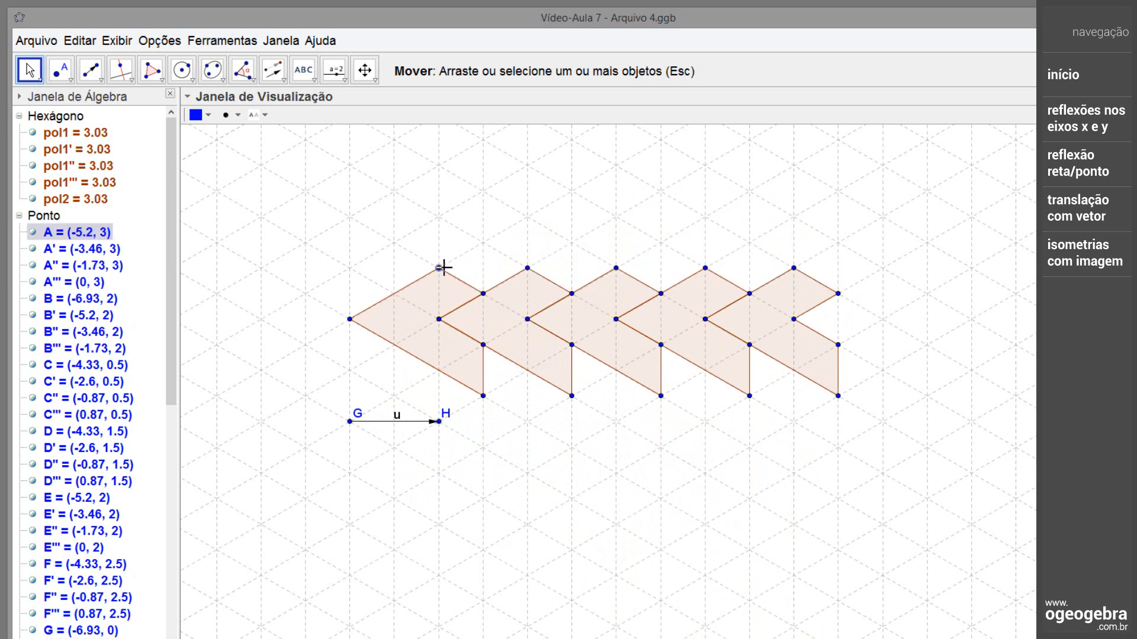
left_click_drag(483, 396, 439, 370)
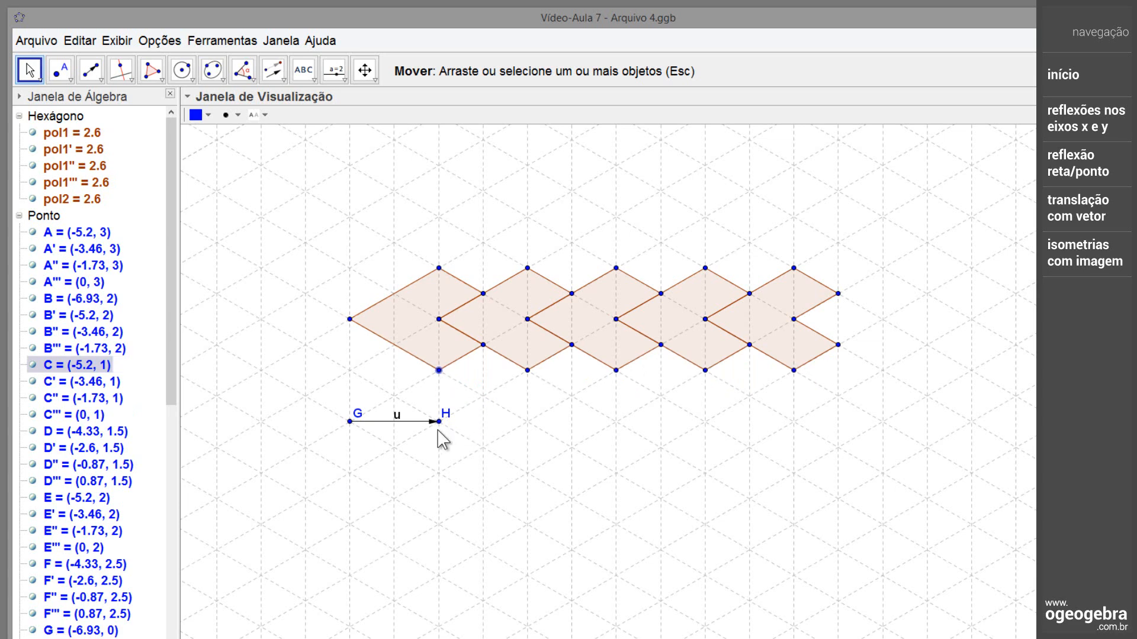
left_click_drag(439, 421, 439, 474)
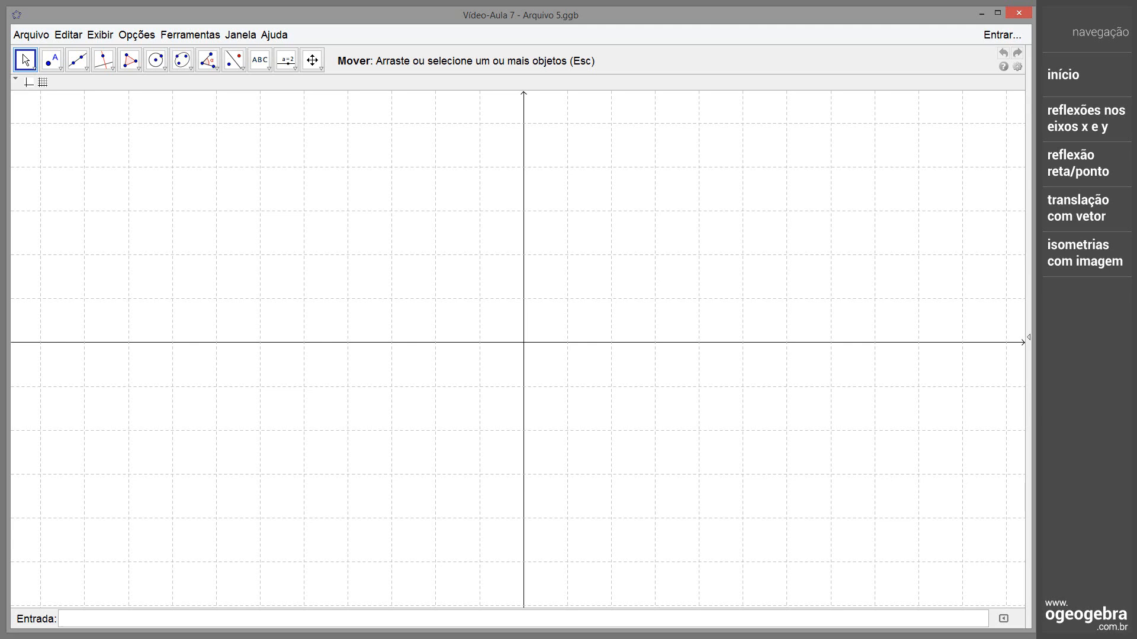
Insert the image figura.png in the first quadrant, with its lower-left corner close to the origin
left_click(269, 68)
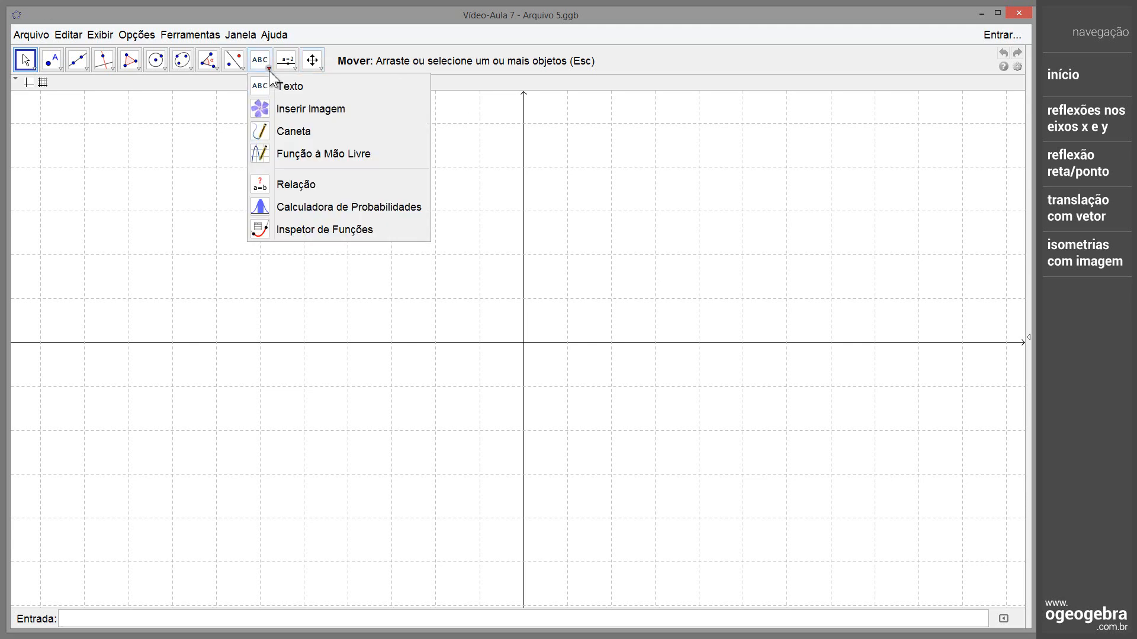
left_click(286, 108)
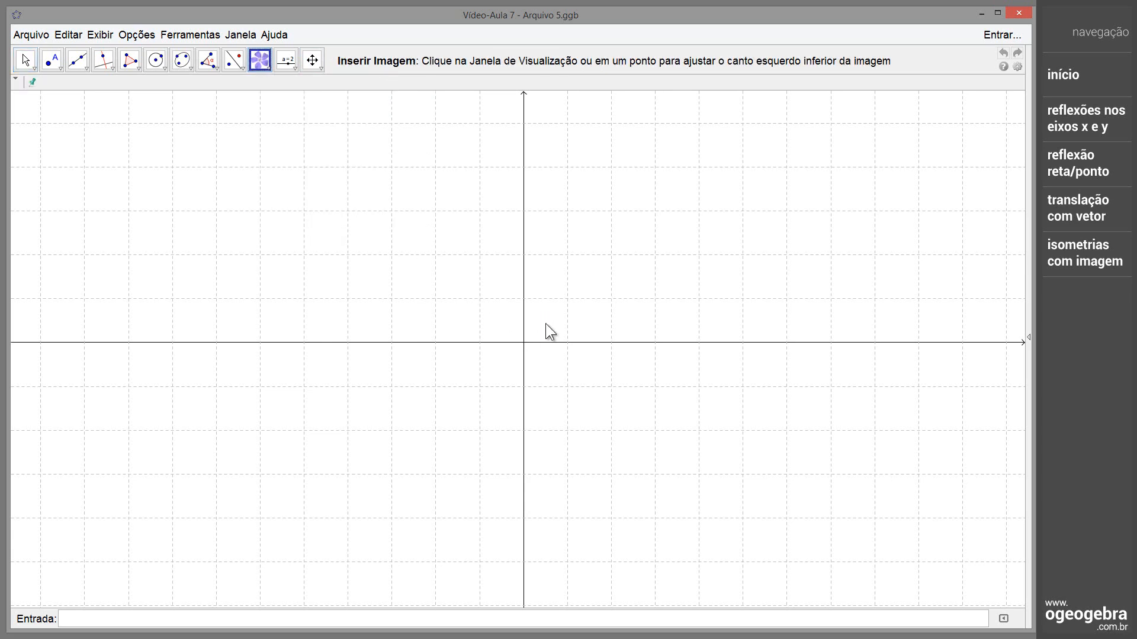
left_click(546, 324)
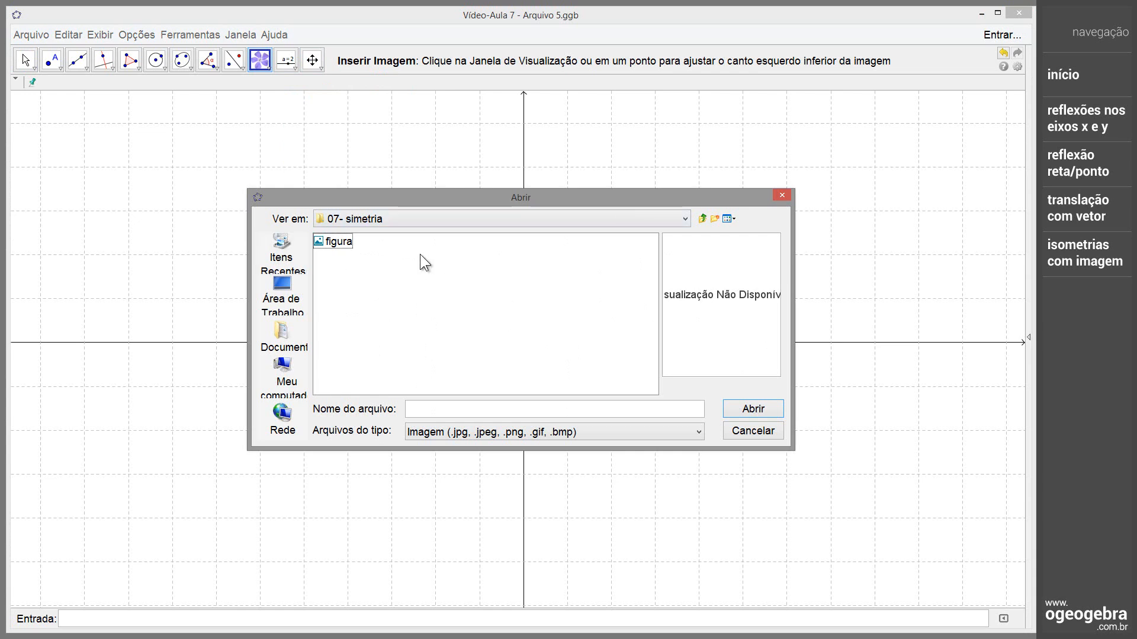
left_click(333, 242)
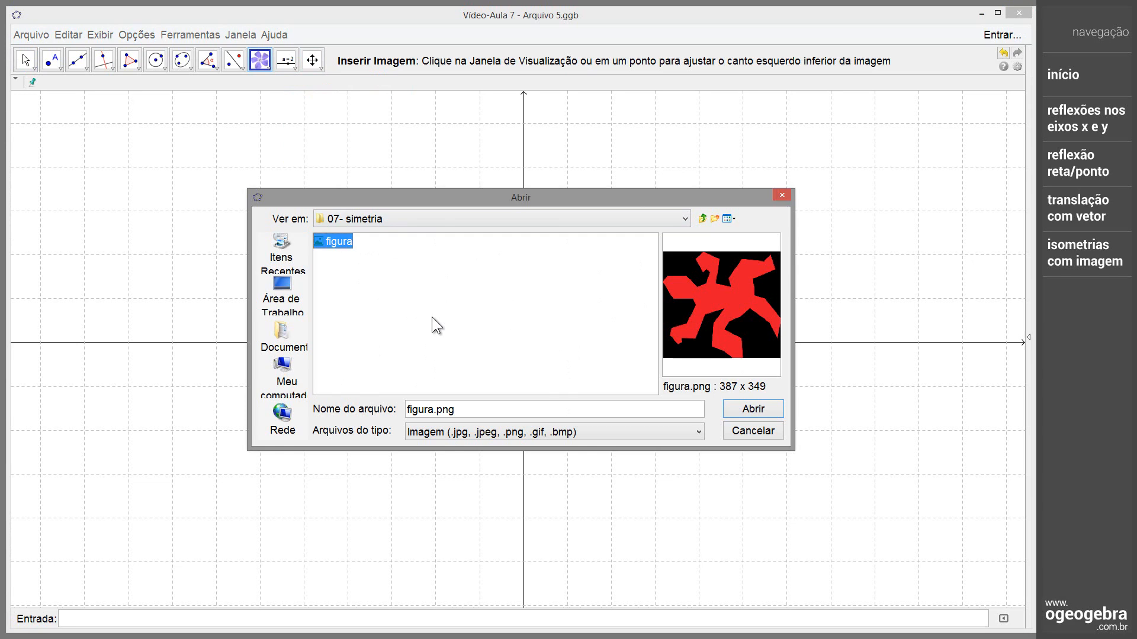
left_click(766, 412)
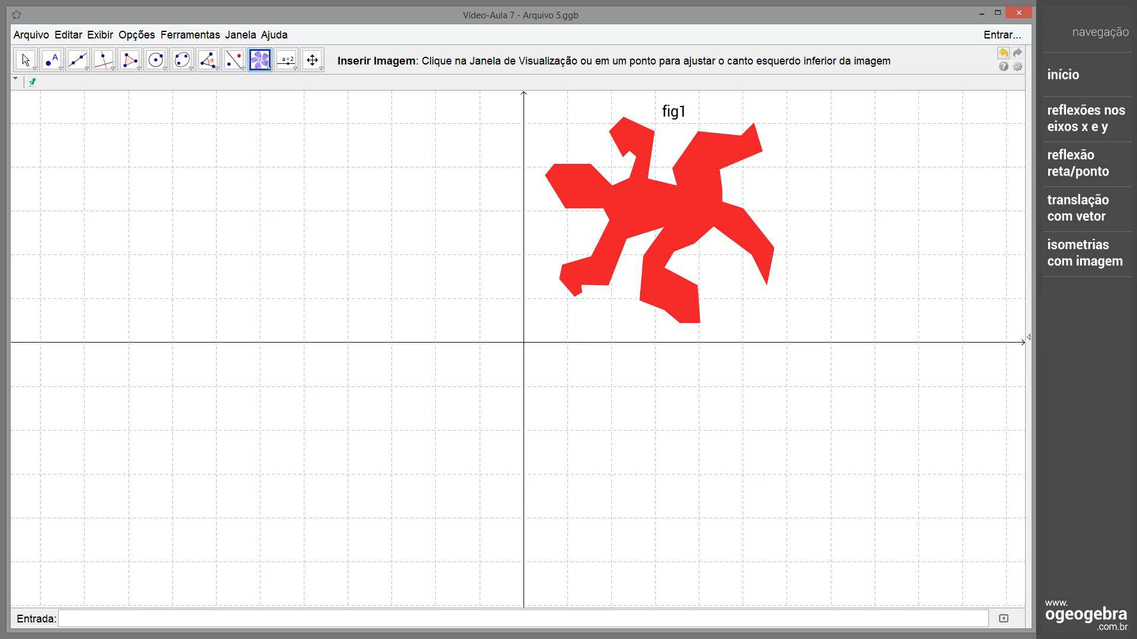
Reflect fig1 across the y-axis with Reflexão[fig1,EixoY] and through the origin with Reflexão[fig1,(0,0)]
left_click(638, 619)
type("Reflexão[ fig1,EixoY]")
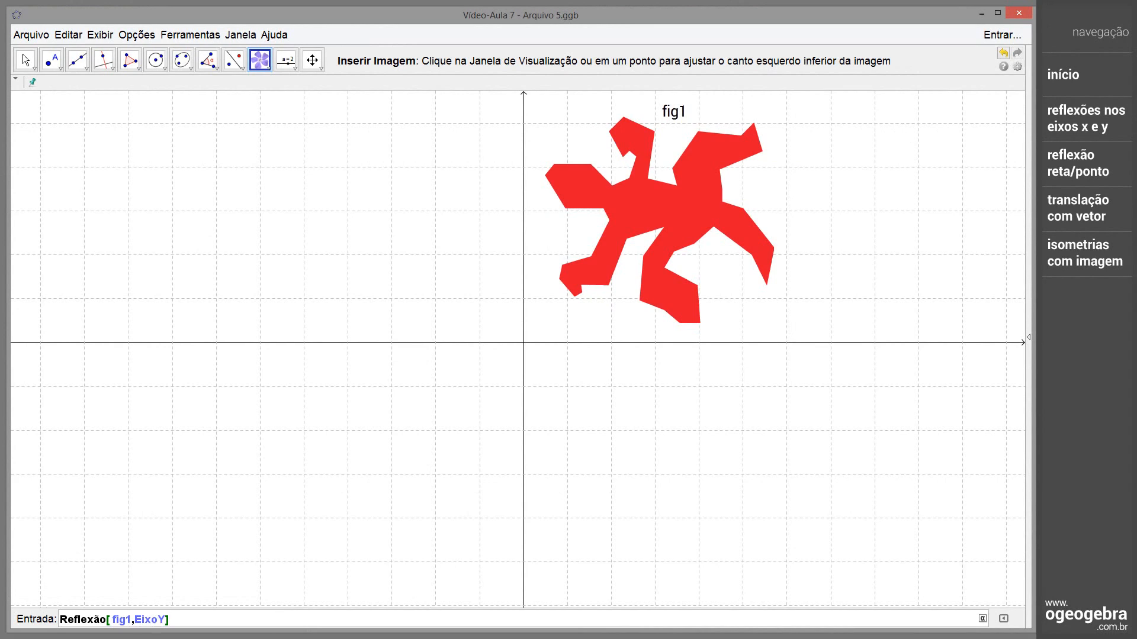
key("Return")
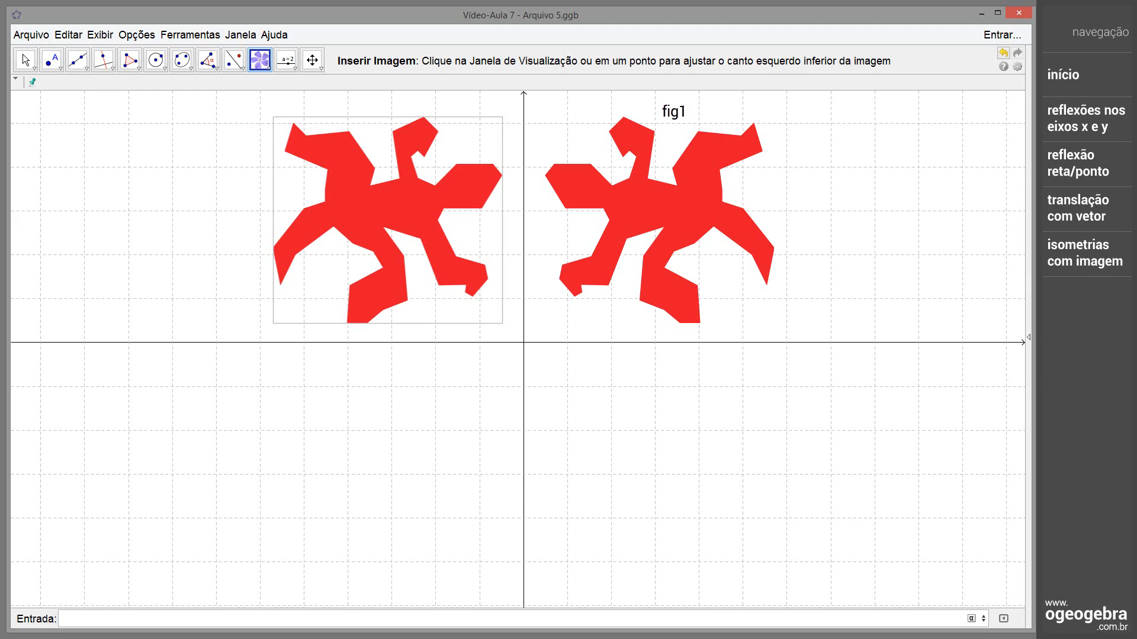
type("Reflexão[ fig1,(0,0)]")
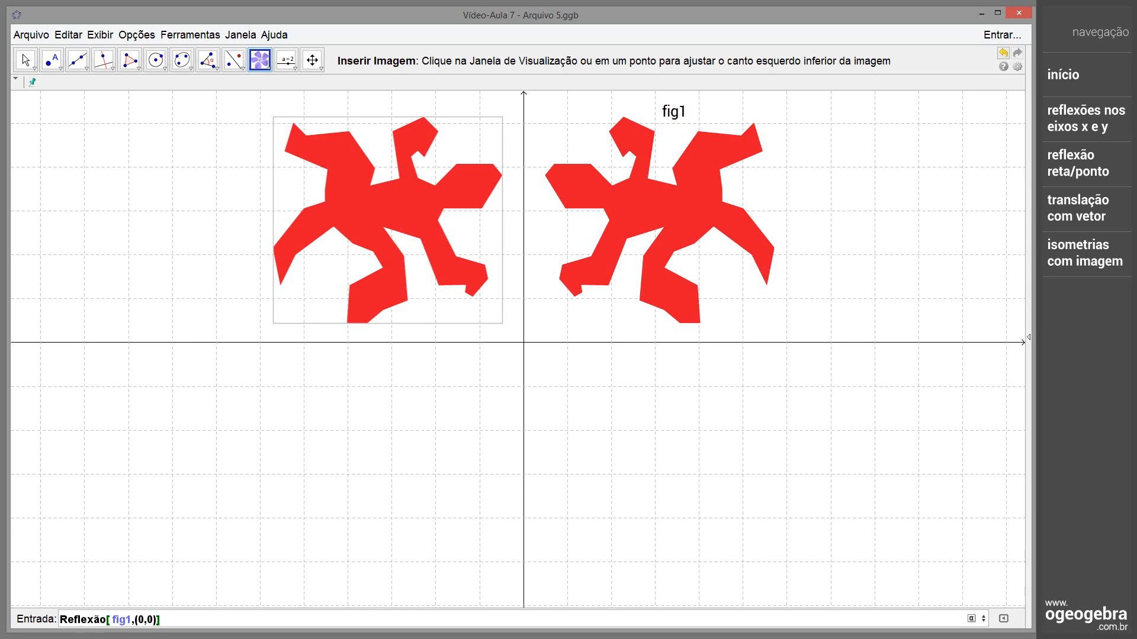
key("Return")
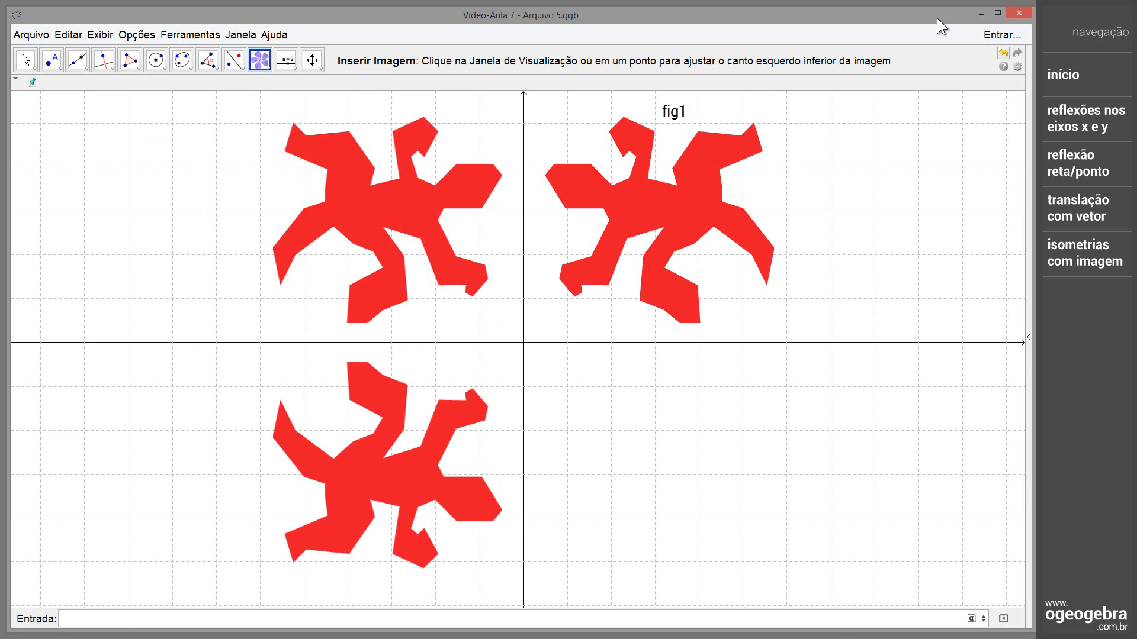
Translate fig1 by vector u with the command Transladar[fig1,u]
type("c=1")
key("Return")
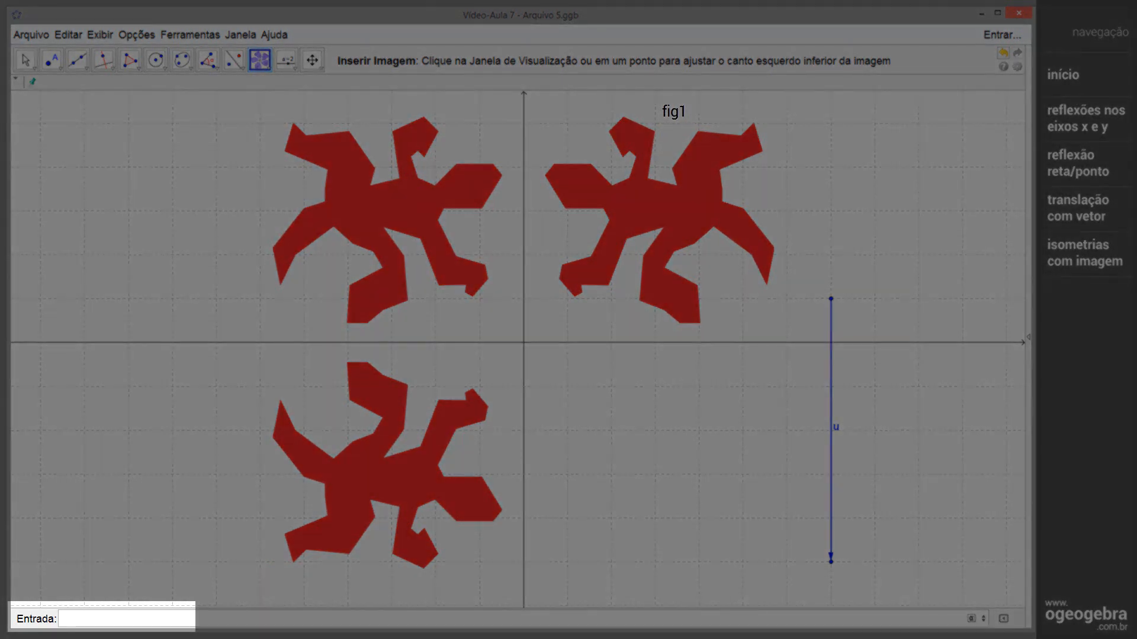
type("Transladar[ fig1,u]")
key("Return")
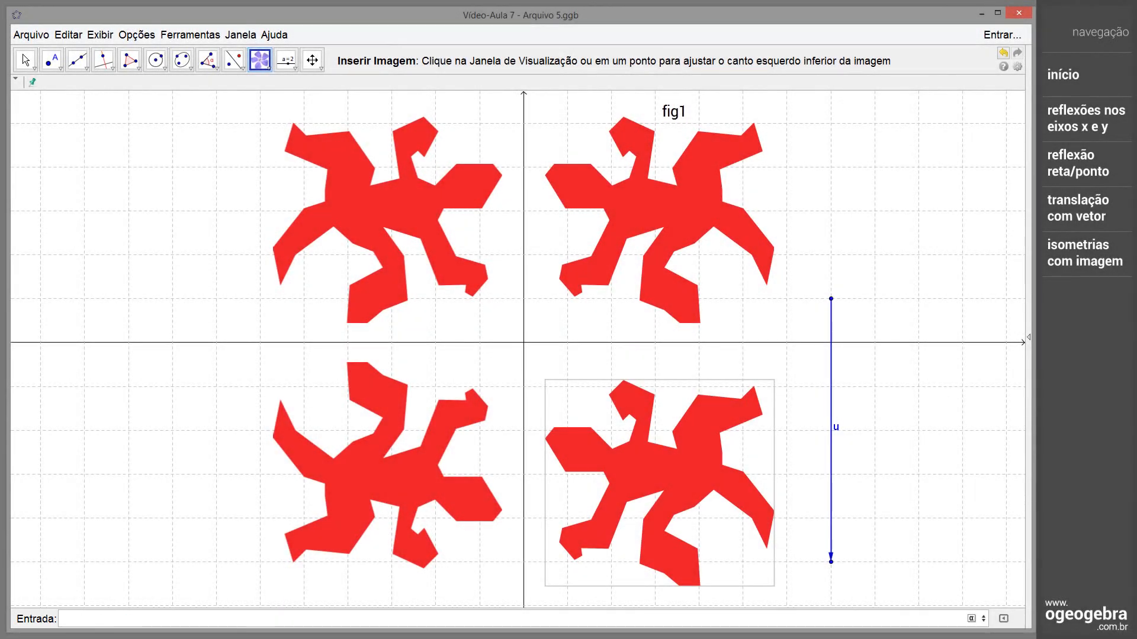
key("Escape")
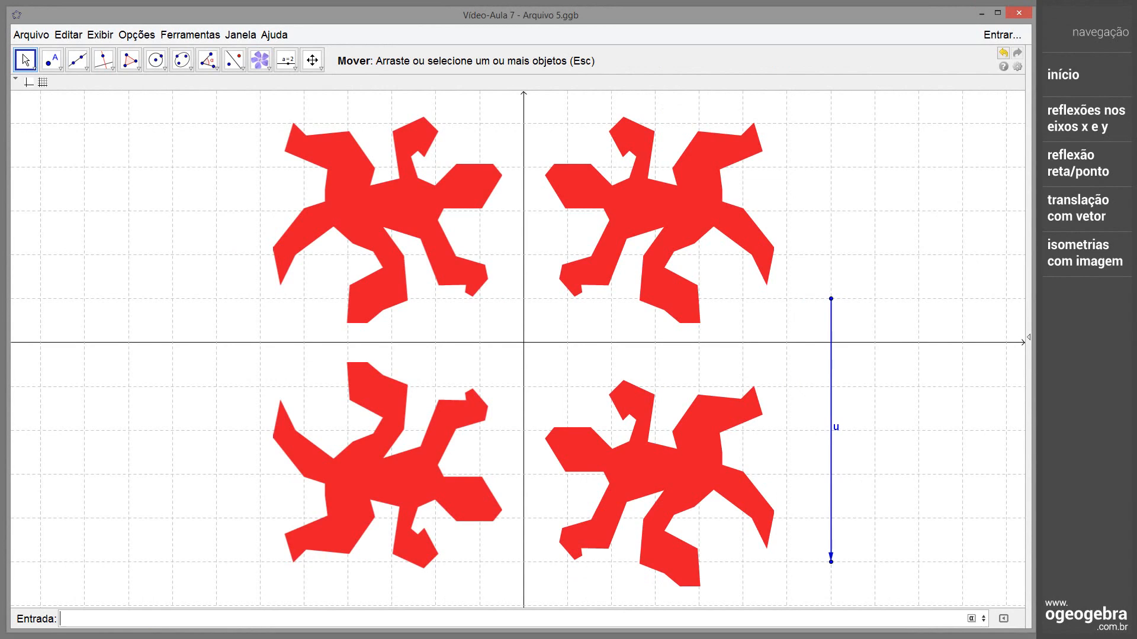
Move the original image fig1 so its lower-left corner sits at the origin, and clear the selection
left_click(713, 237)
left_click_drag(716, 233, 686, 243)
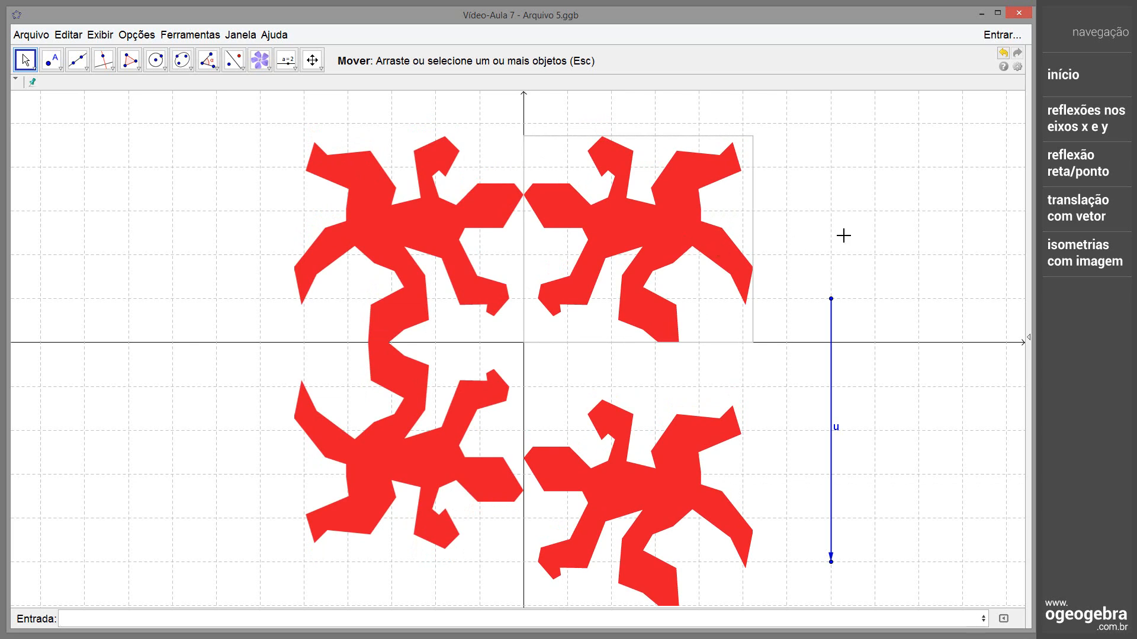
left_click(917, 232)
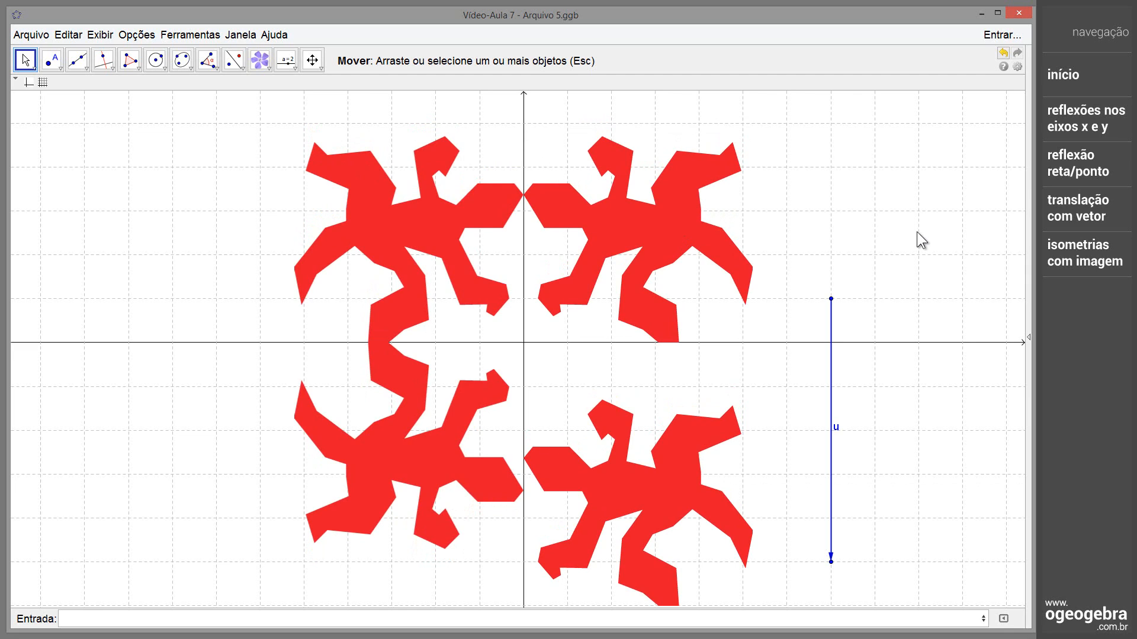
Move the tip of vector u to (9, -4) and from there to (7, -4), directly below its starting point
key("ctrl+z")
left_click_drag(831, 562, 917, 519)
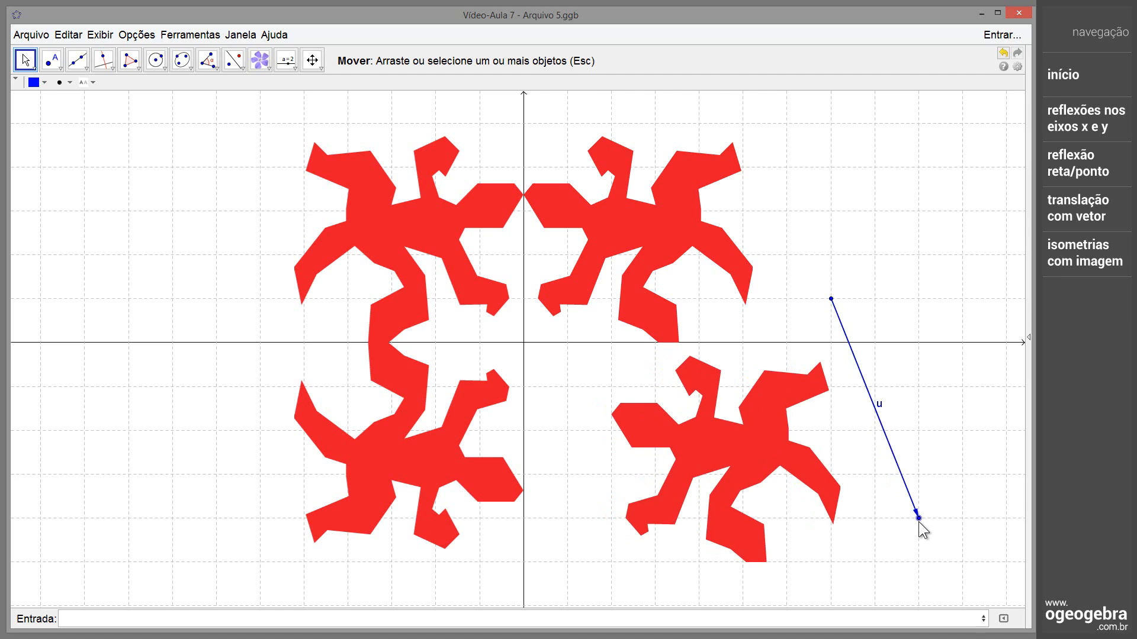
left_click_drag(918, 519, 832, 520)
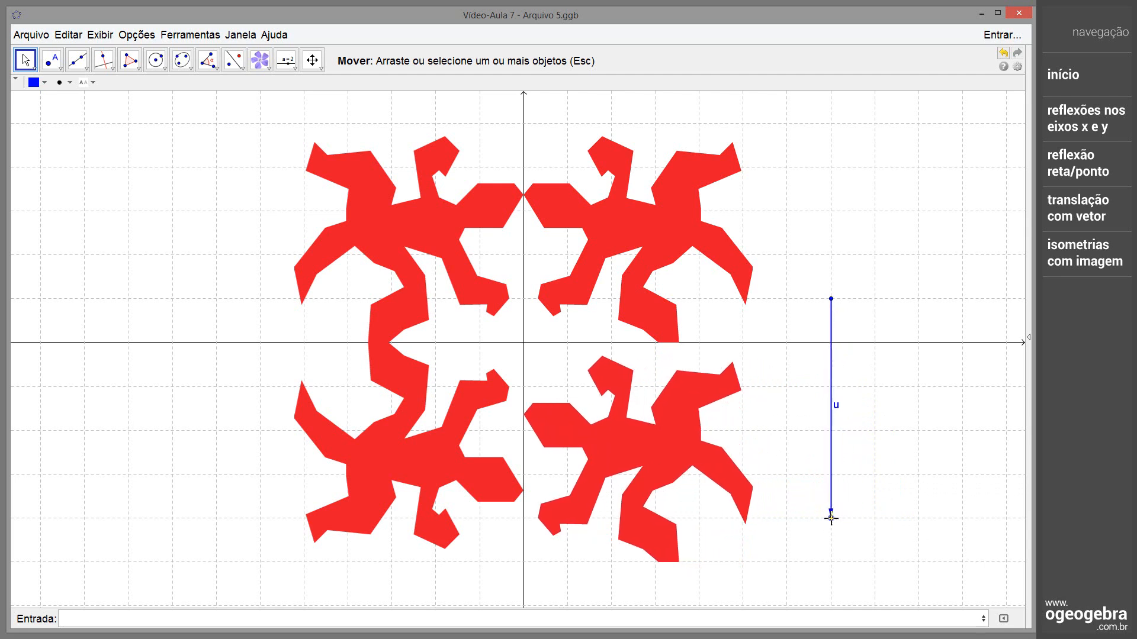